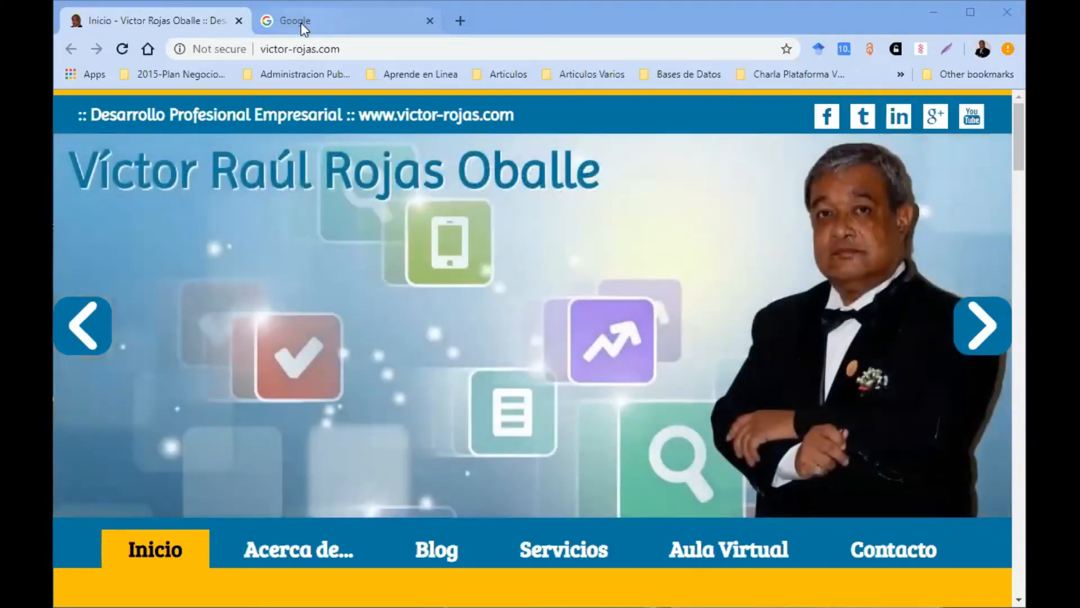
# Switch to the open Google page, open Google Drive from the Google apps and maximize the browser window.
pyautogui.click(305, 26)
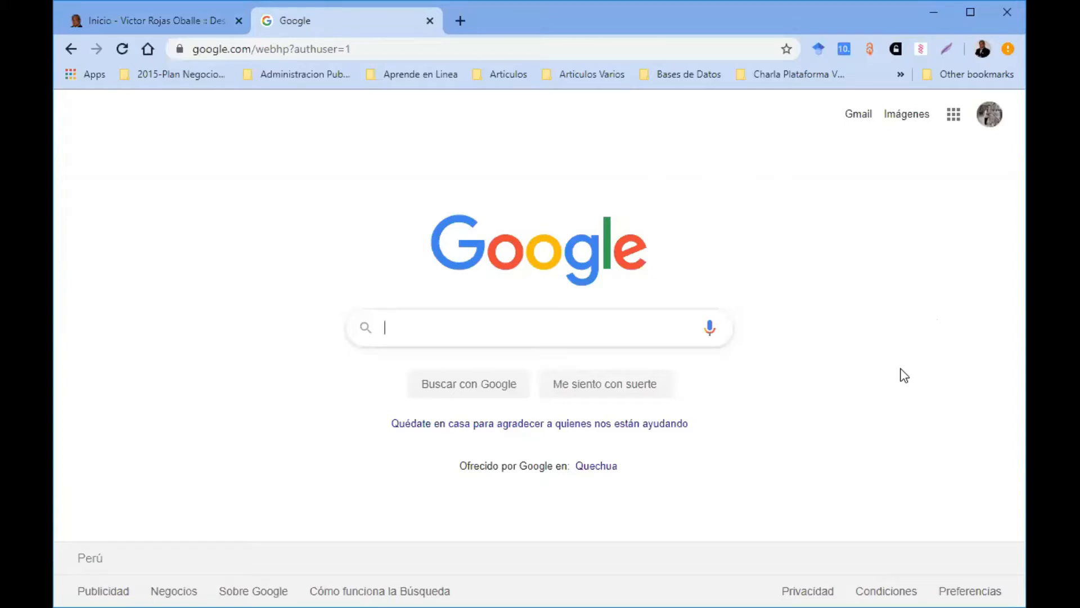
pyautogui.click(953, 115)
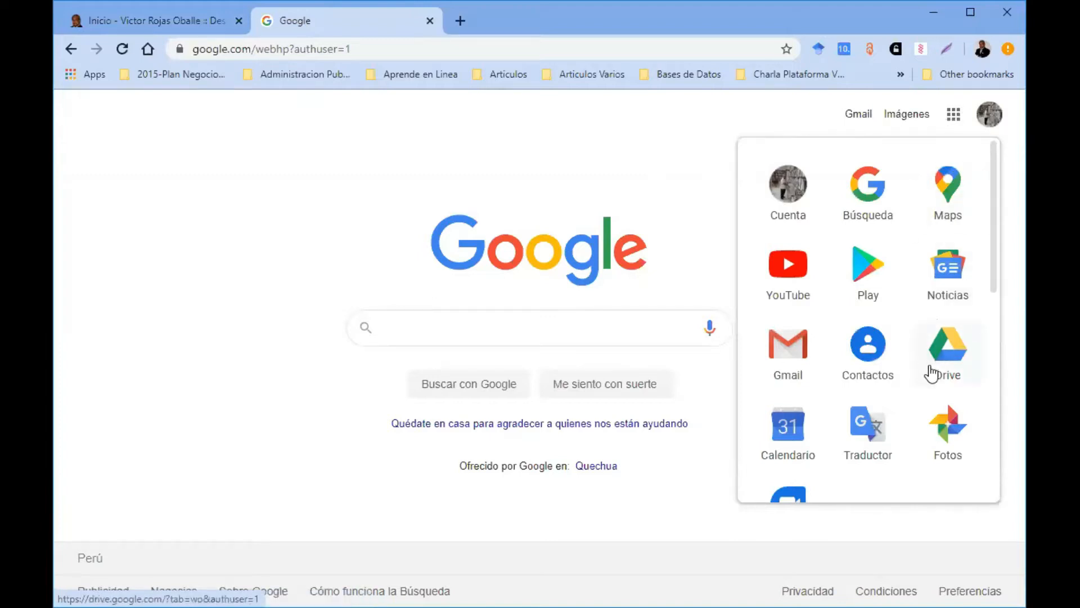
pyautogui.click(948, 338)
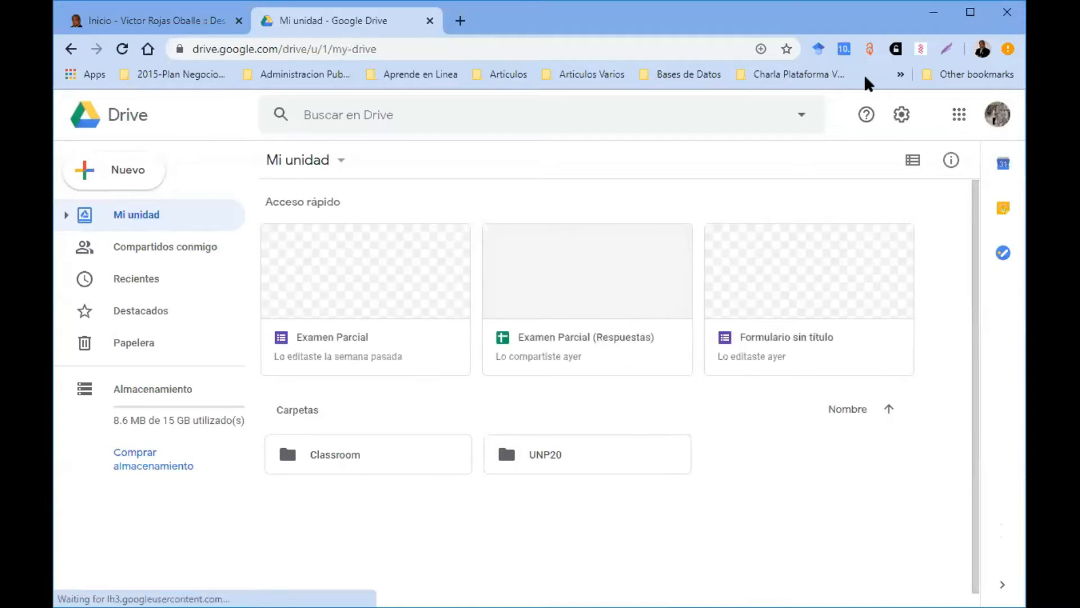
pyautogui.click(970, 12)
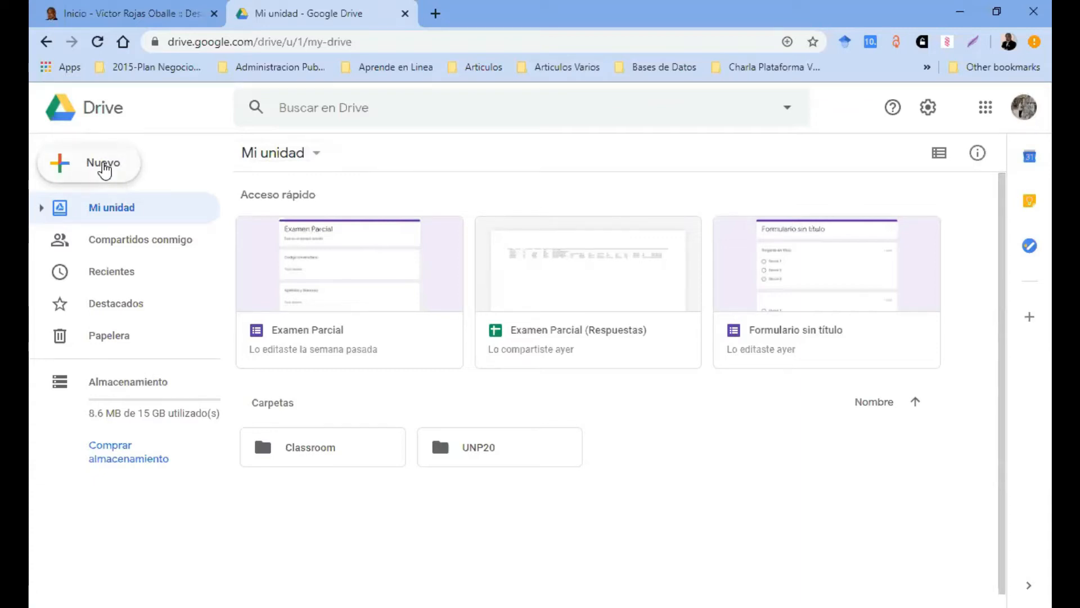
# Examine the item types that can be created in Drive, including the additional Google apps.
pyautogui.click(104, 168)
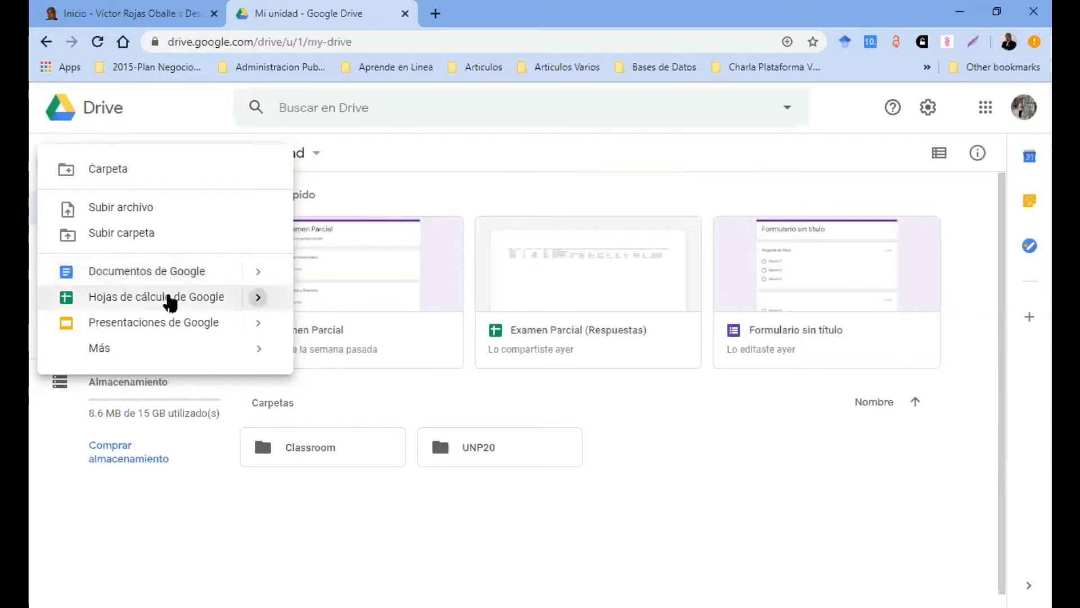
pyautogui.moveTo(169, 299)
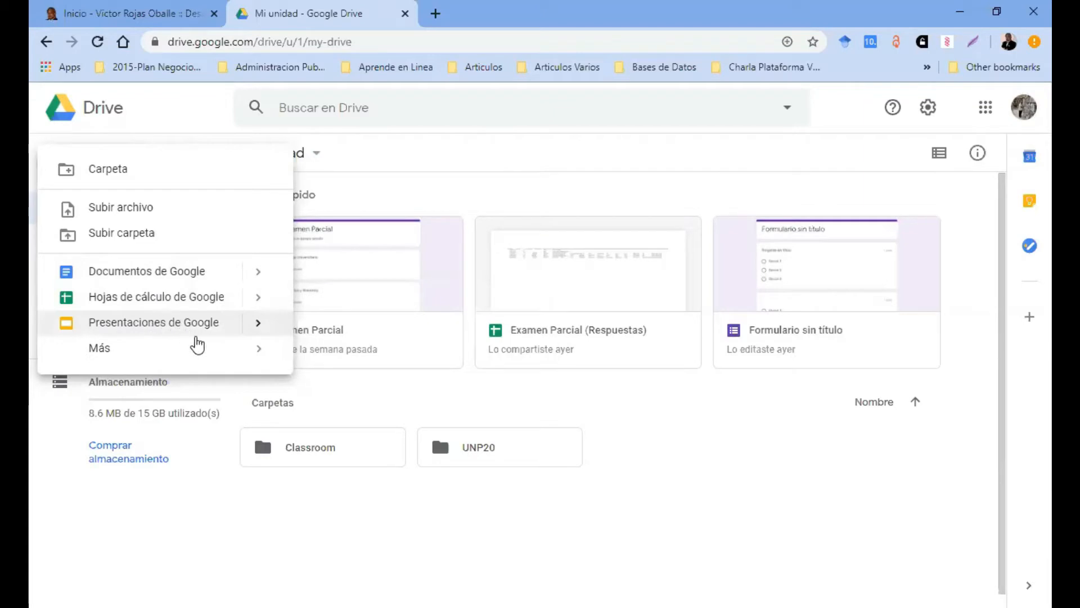
pyautogui.moveTo(94, 355)
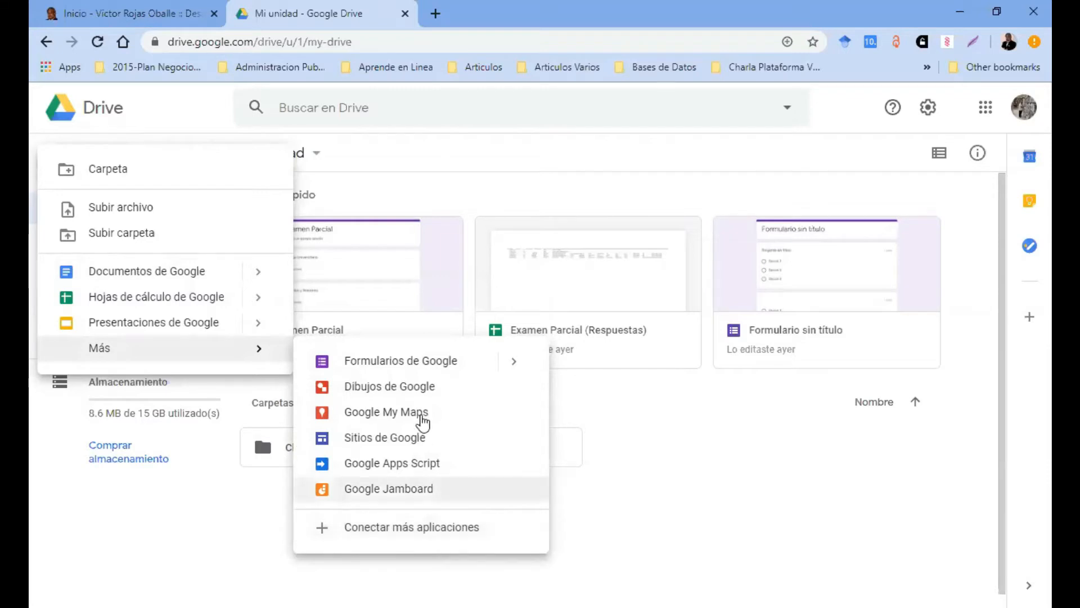
pyautogui.click(528, 163)
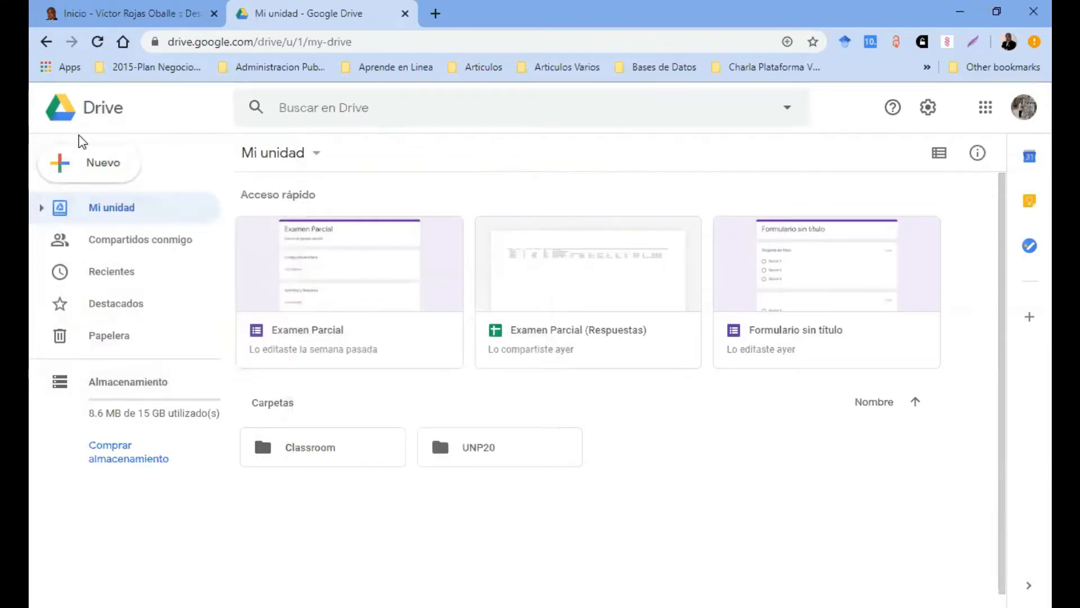
# Examine Drive's file-type search filters and the available settings options.
pyautogui.click(399, 108)
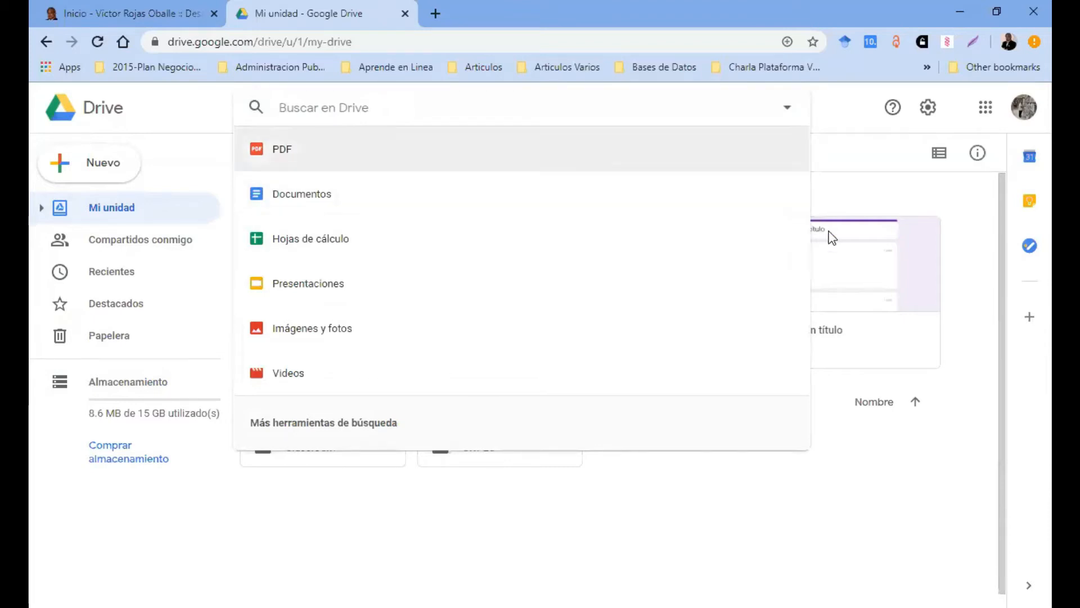
pyautogui.click(838, 119)
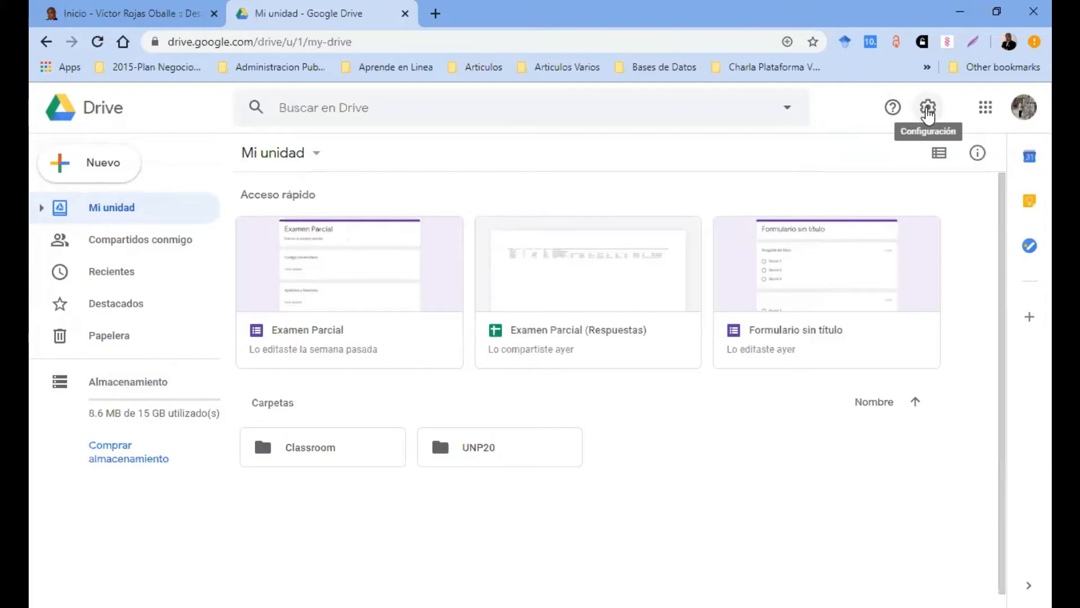
pyautogui.click(928, 110)
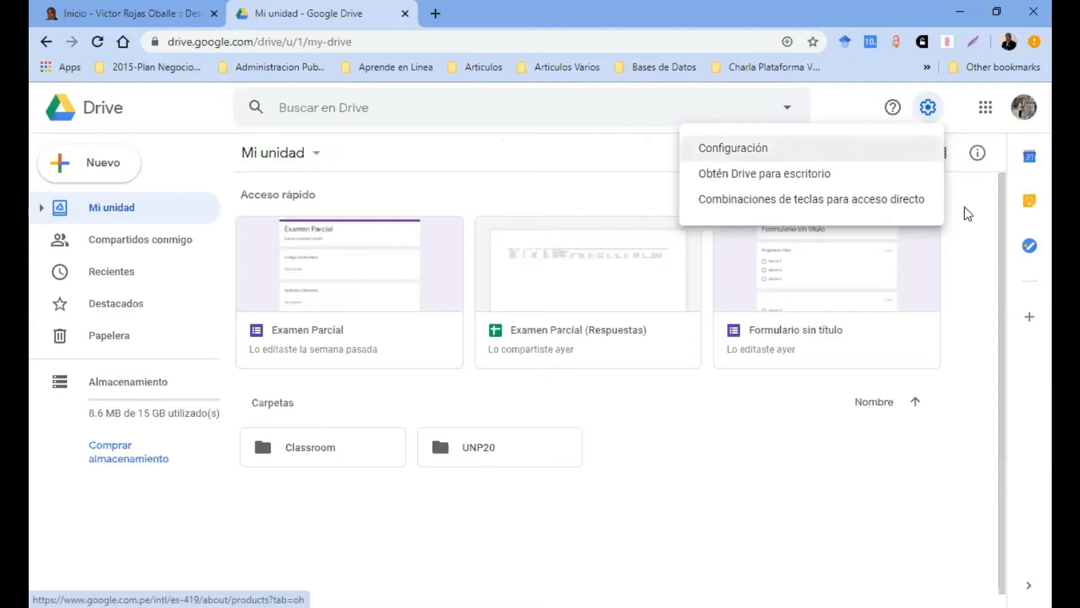
# View the Google apps list, open Google Noticias from it and close the news page to return to Drive.
pyautogui.click(987, 107)
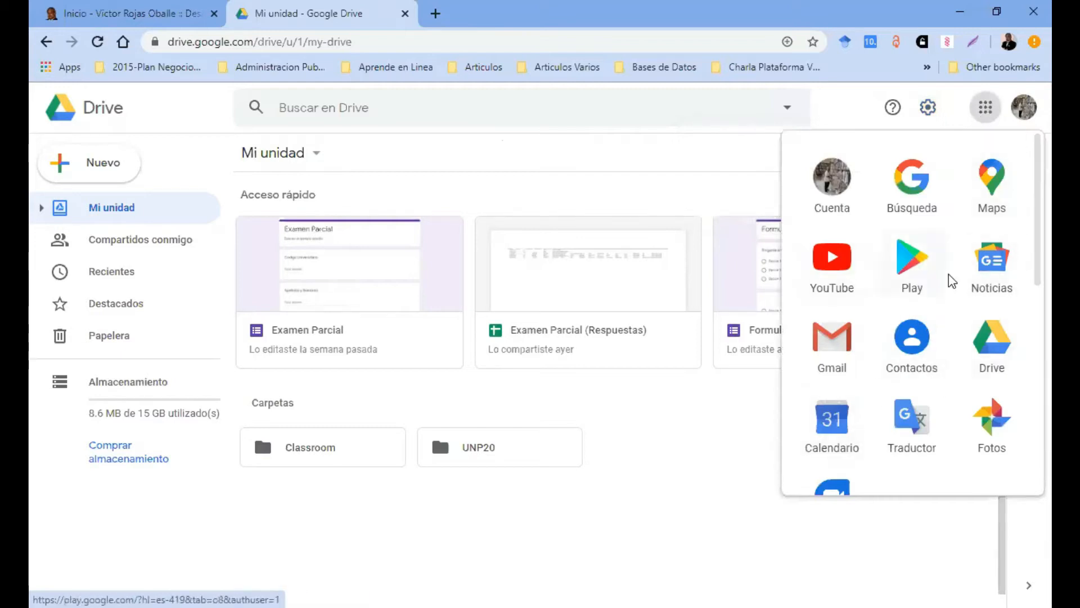
pyautogui.click(996, 264)
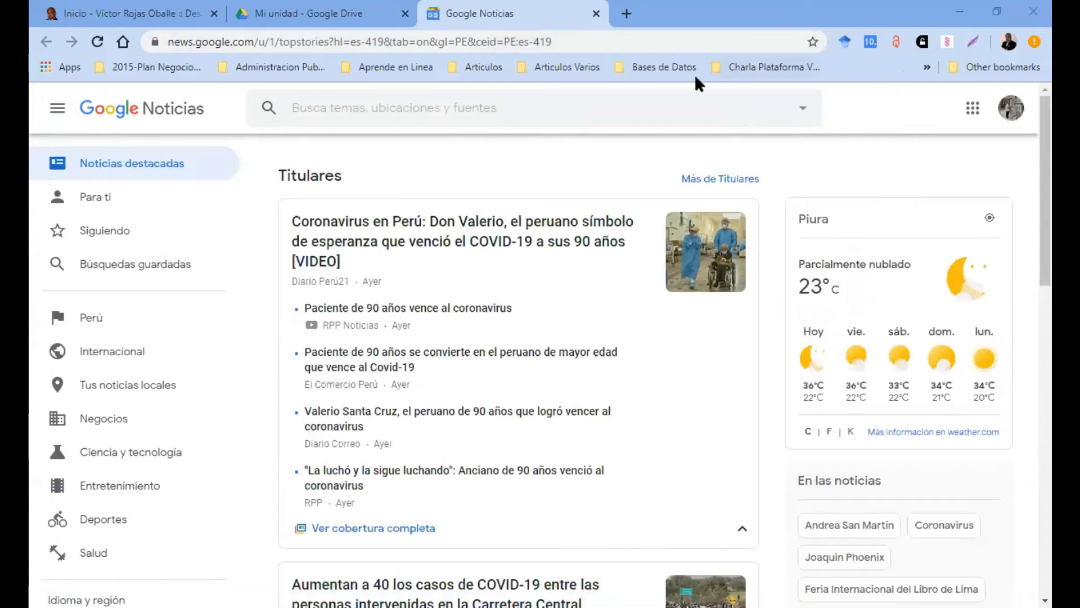
pyautogui.click(595, 14)
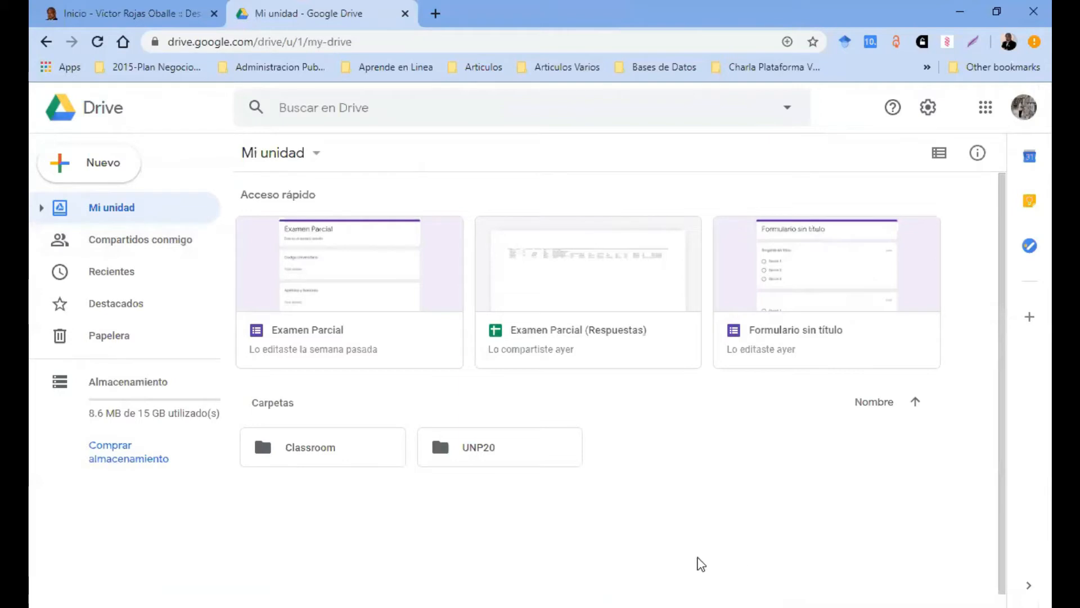
# Create a new folder named "Carpeta de Ejemplo" in Mi unidad and deselect it.
pyautogui.click(116, 174)
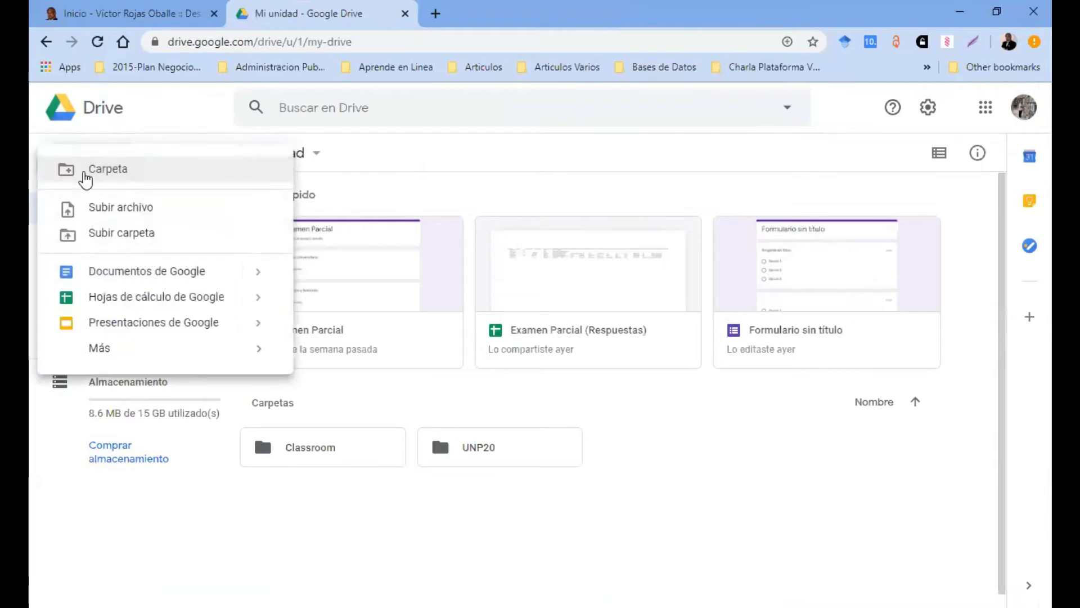
pyautogui.click(137, 169)
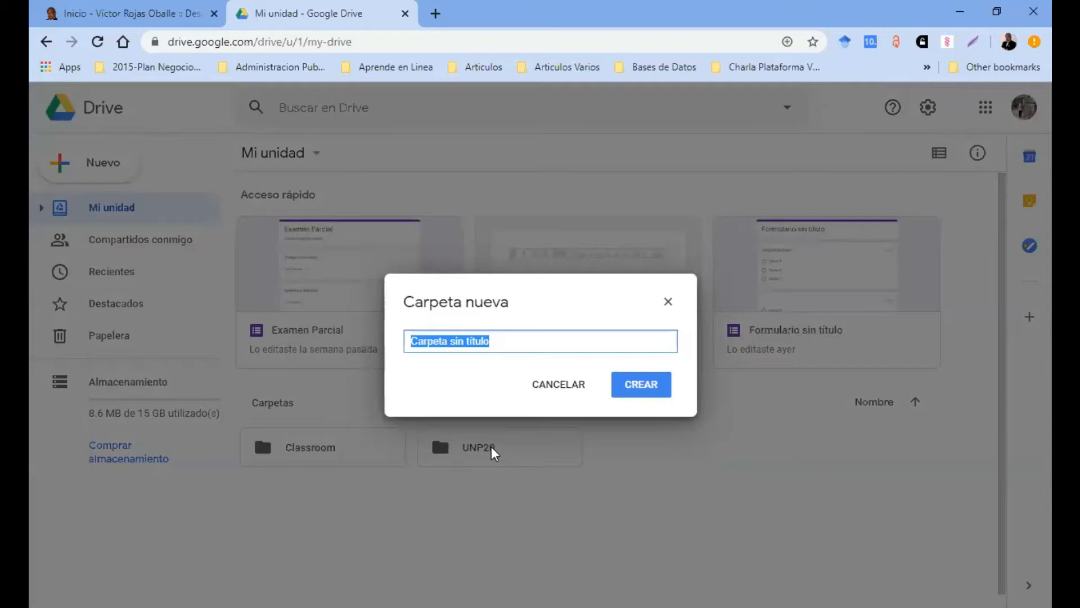
pyautogui.write('C')
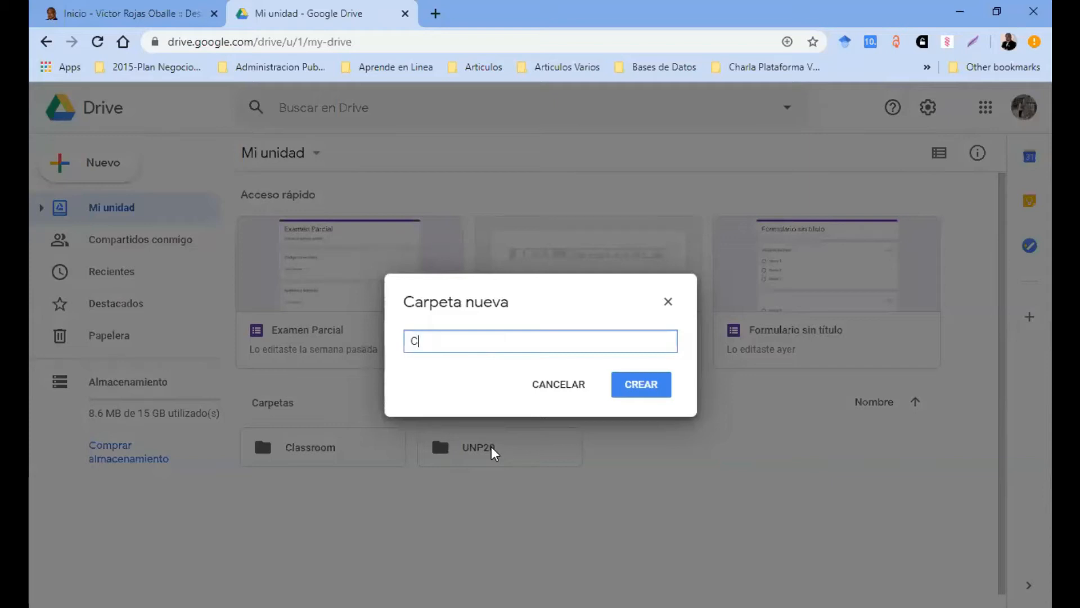
pyautogui.write('arpeta de Ejemplo')
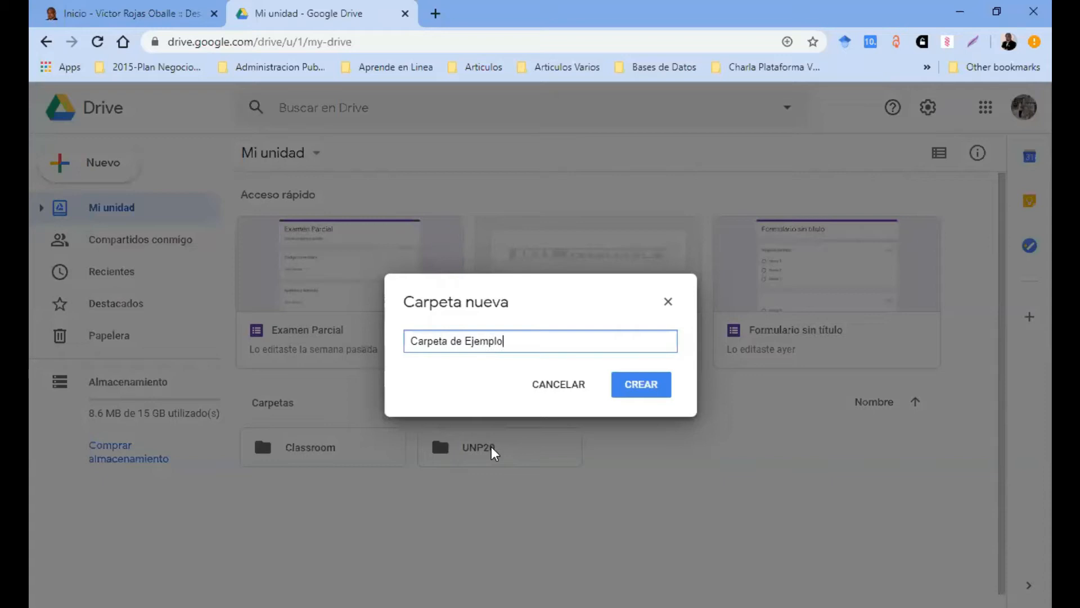
pyautogui.click(651, 389)
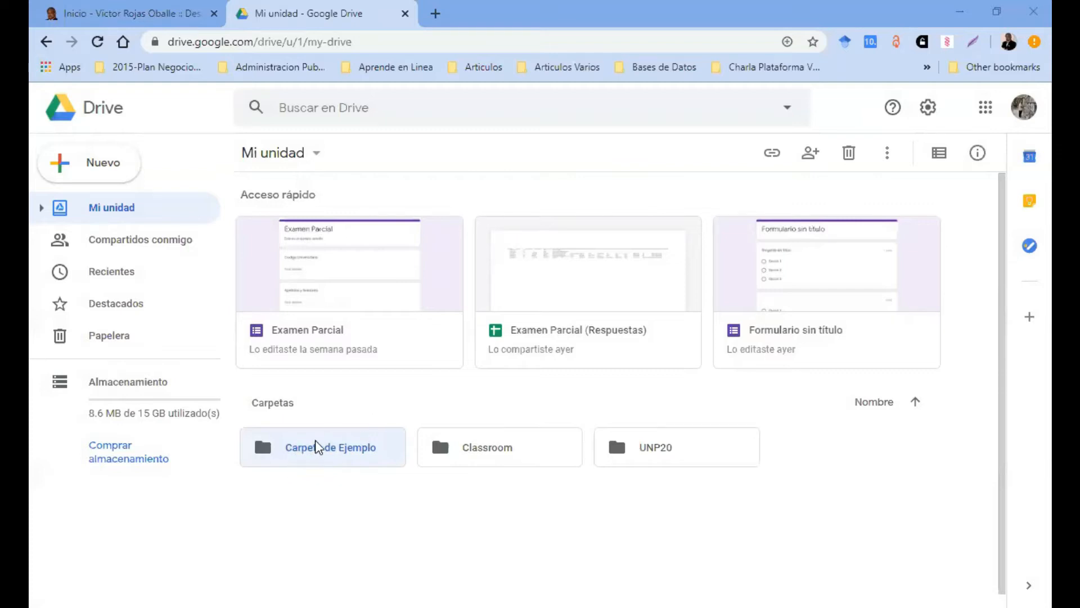
pyautogui.click(446, 522)
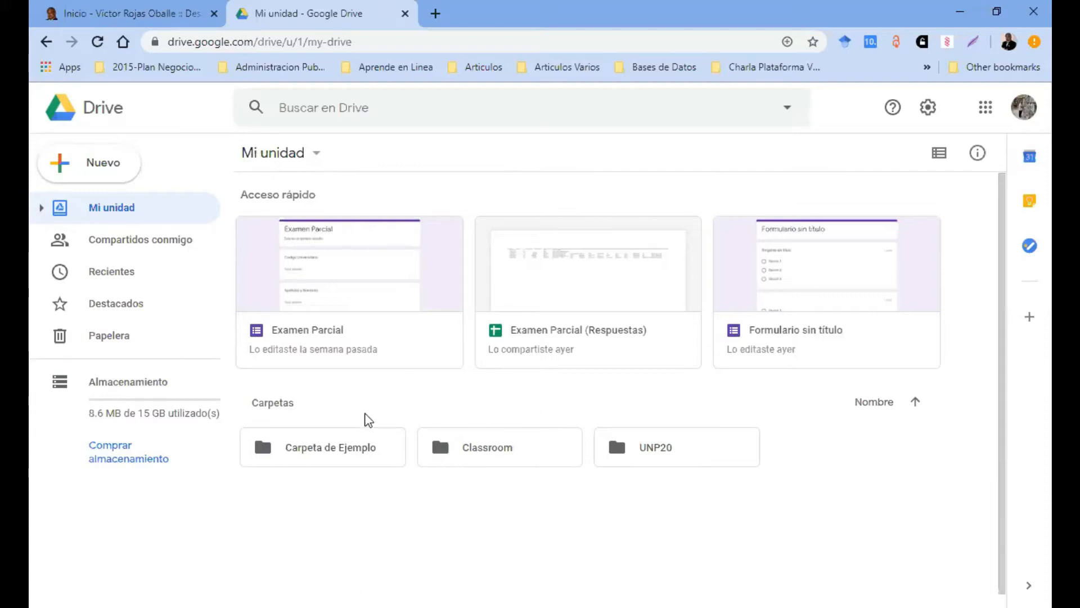
# Examine the actions available for the "Carpeta de Ejemplo" folder, such as moving, renaming, recoloring and downloading.
pyautogui.click(290, 456)
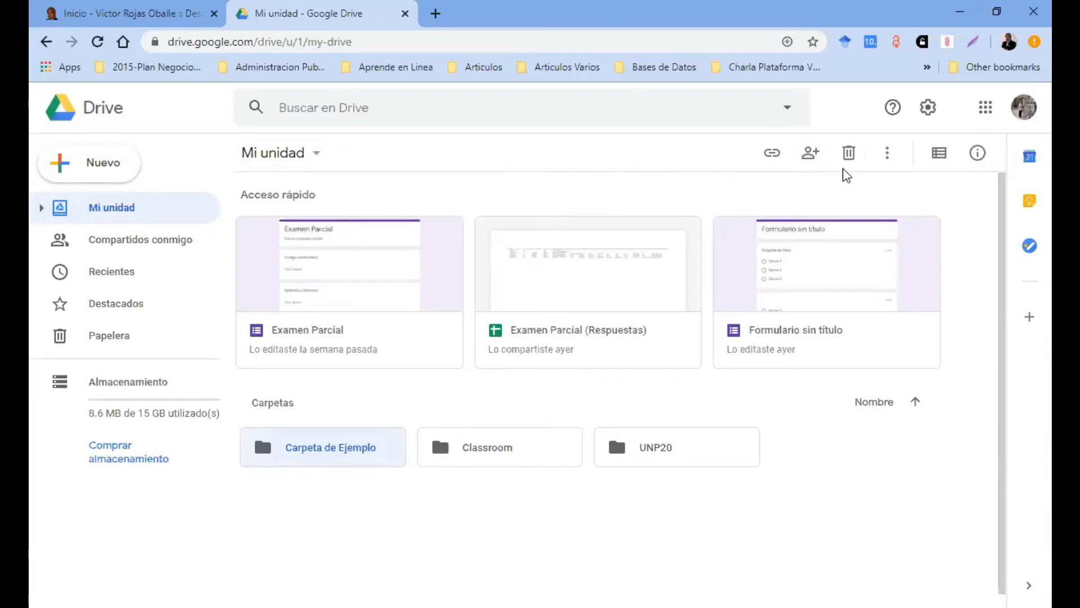
pyautogui.click(888, 153)
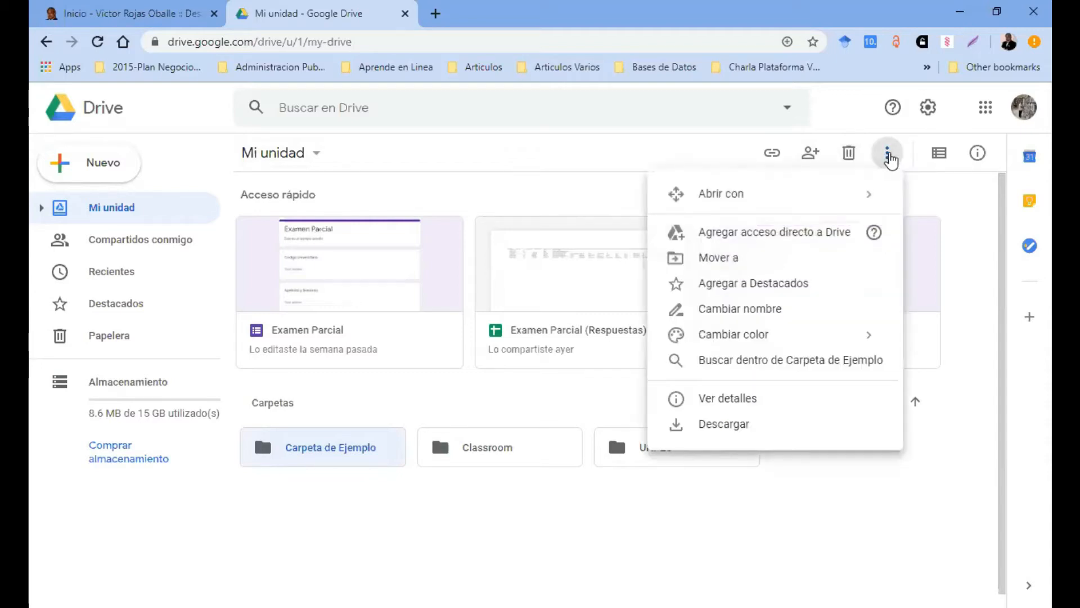
pyautogui.moveTo(840, 200)
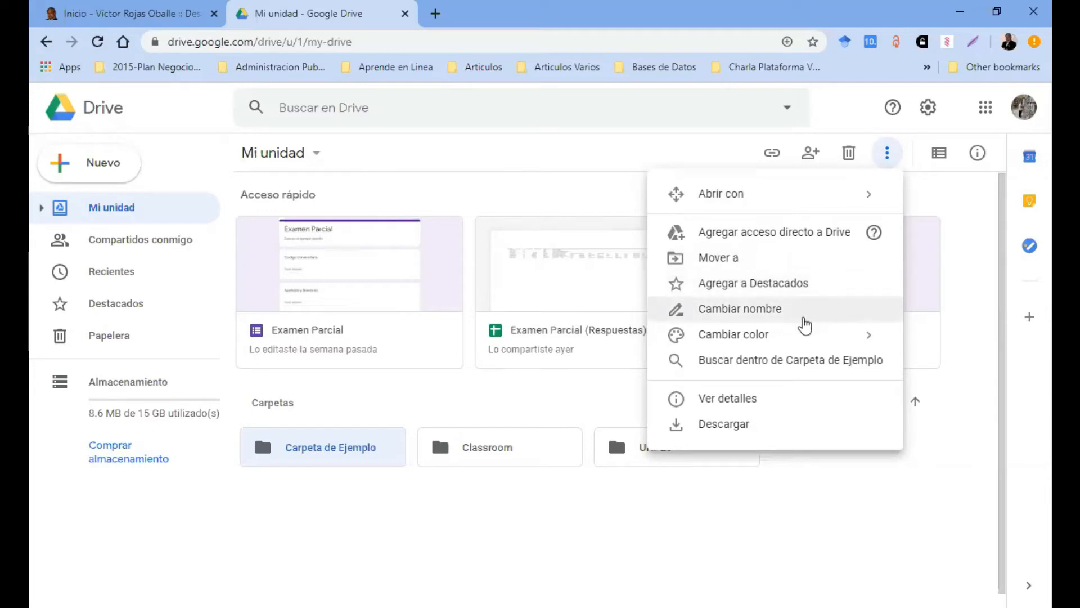
pyautogui.moveTo(777, 349)
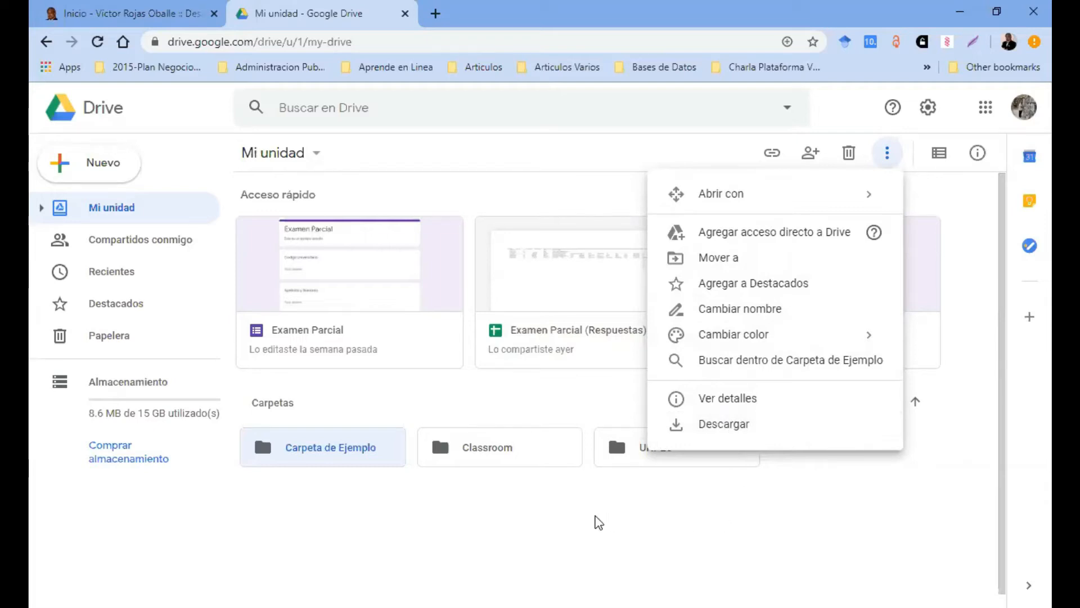
pyautogui.click(598, 521)
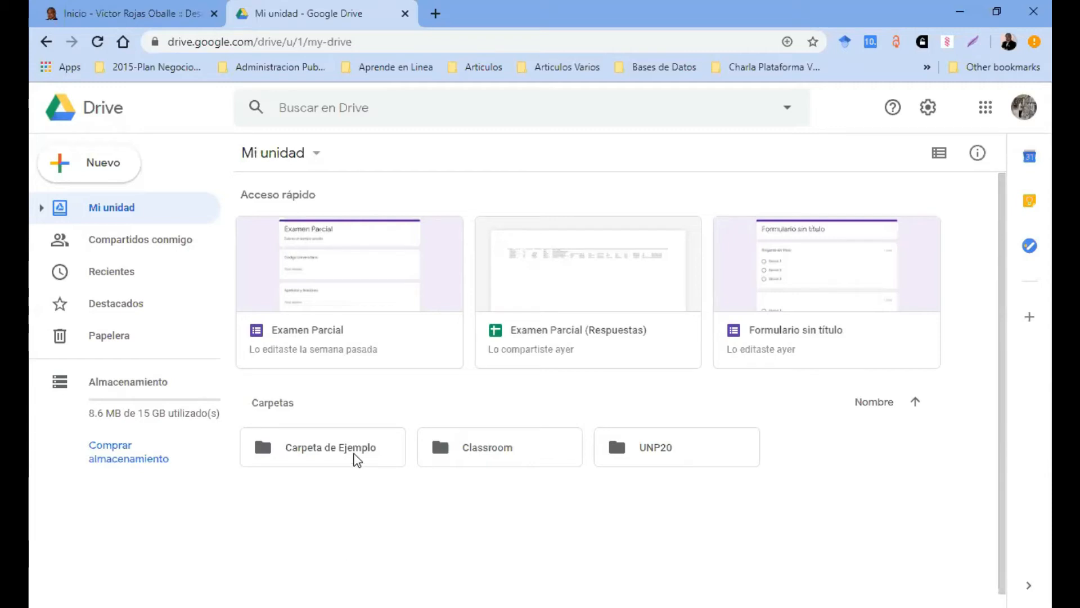
# Open the "Carpeta de Ejemplo" folder and create a subfolder named "Ejemplo1" in it.
pyautogui.click(356, 459)
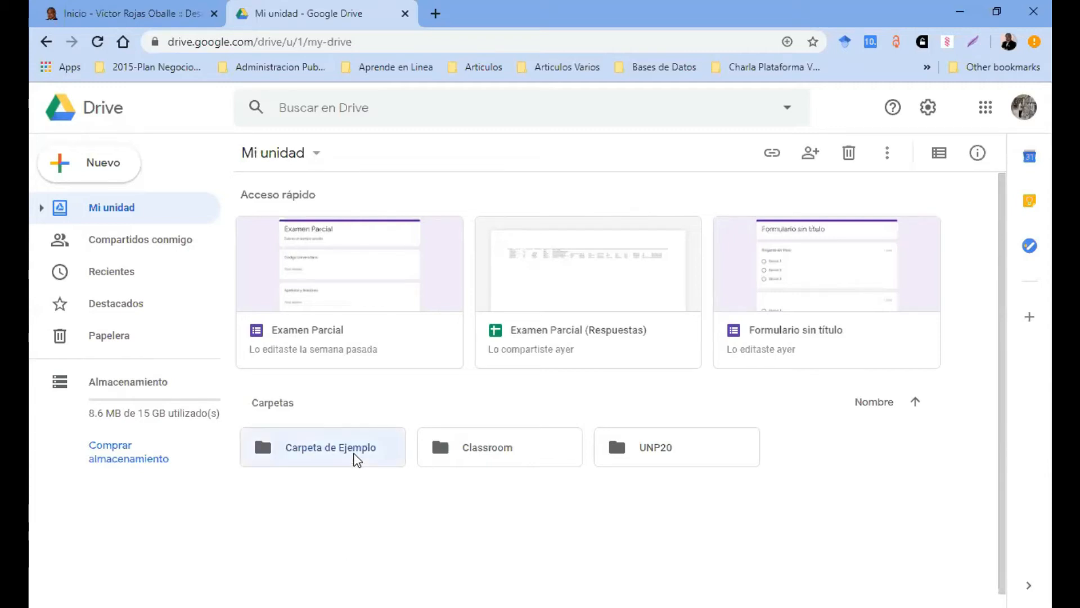
pyautogui.doubleClick(354, 453)
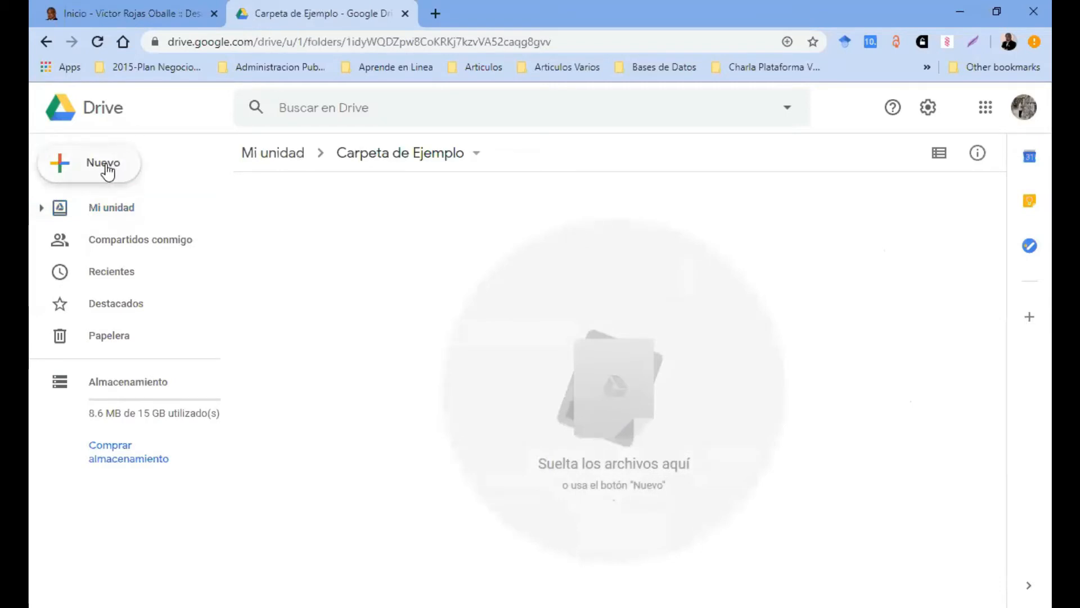
pyautogui.click(106, 166)
pyautogui.click(105, 171)
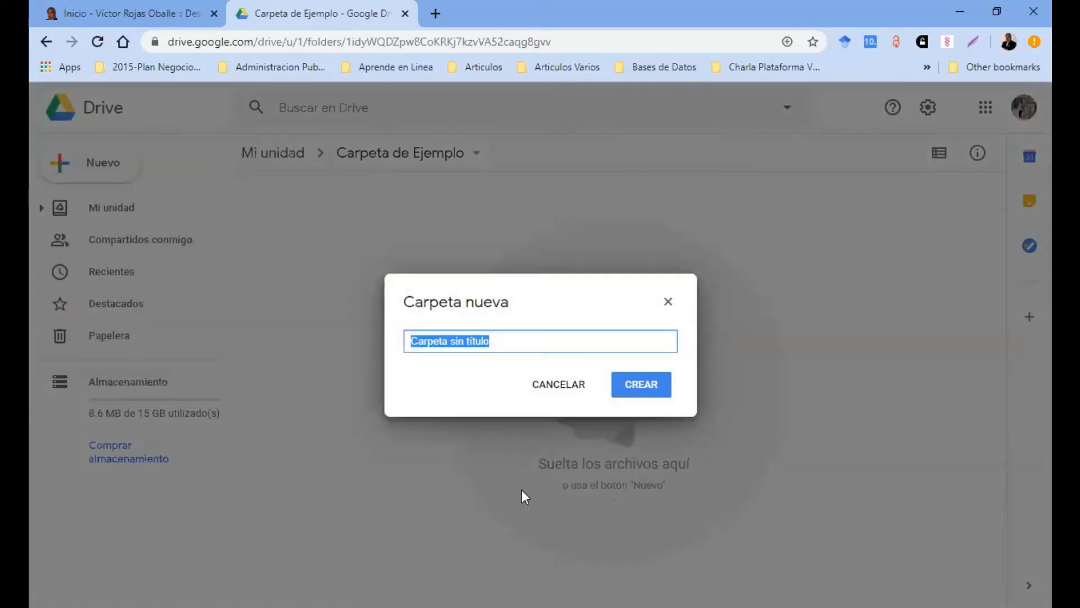
pyautogui.write('Ejem')
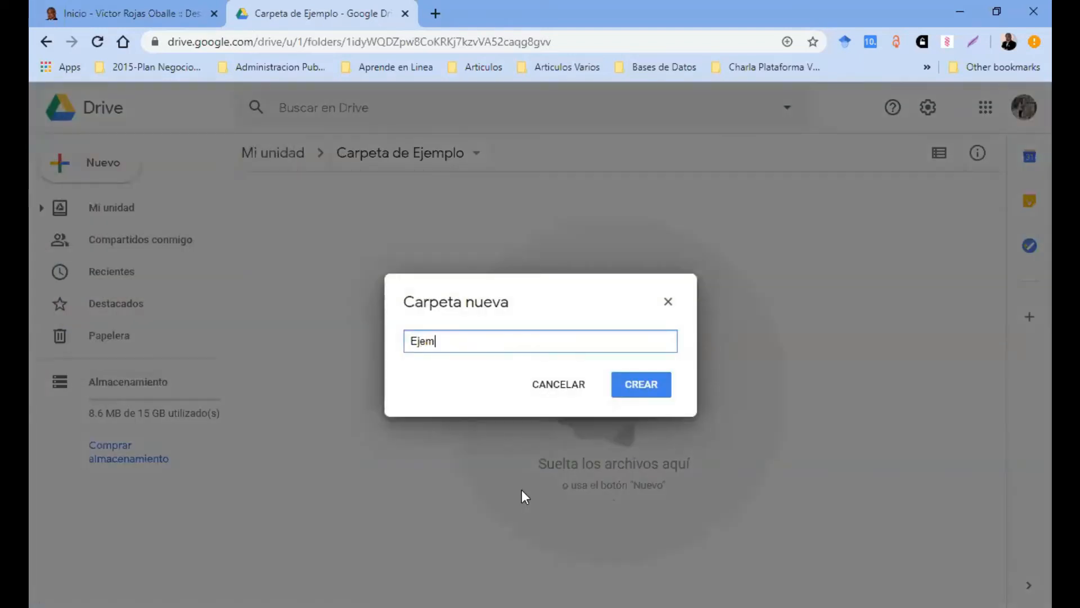
pyautogui.write('plo1')
pyautogui.press('Return')
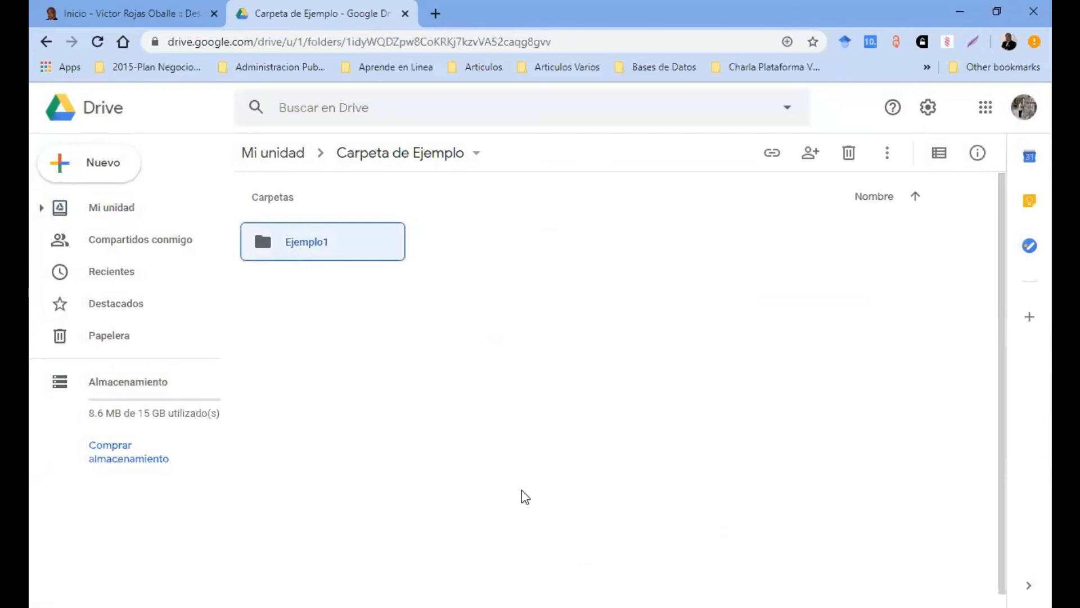
# Create a second subfolder named "Ejemplo2" inside "Carpeta de Ejemplo".
pyautogui.click(90, 163)
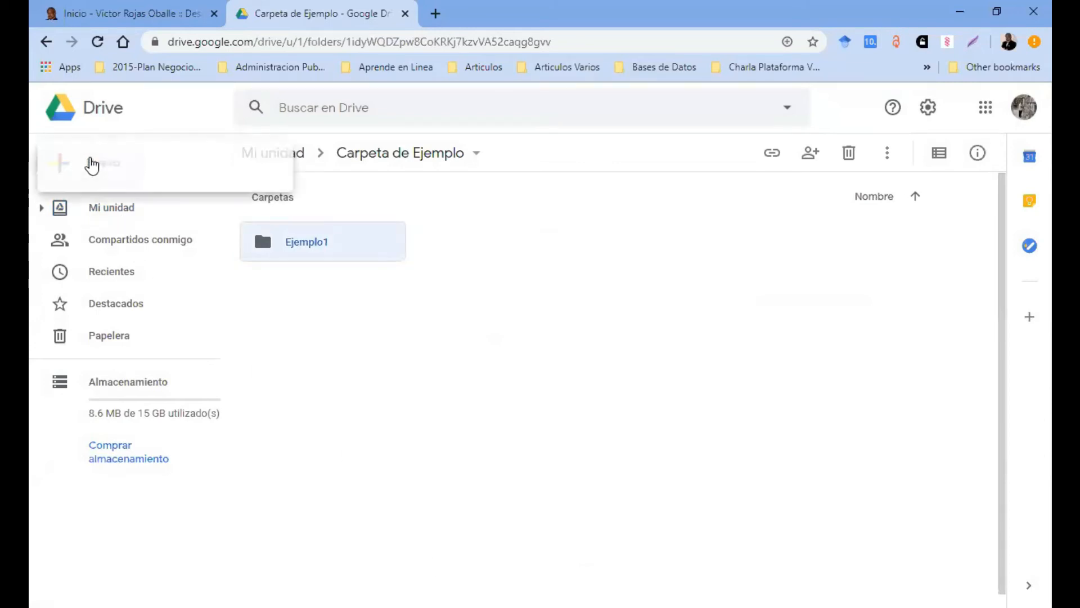
pyautogui.click(107, 172)
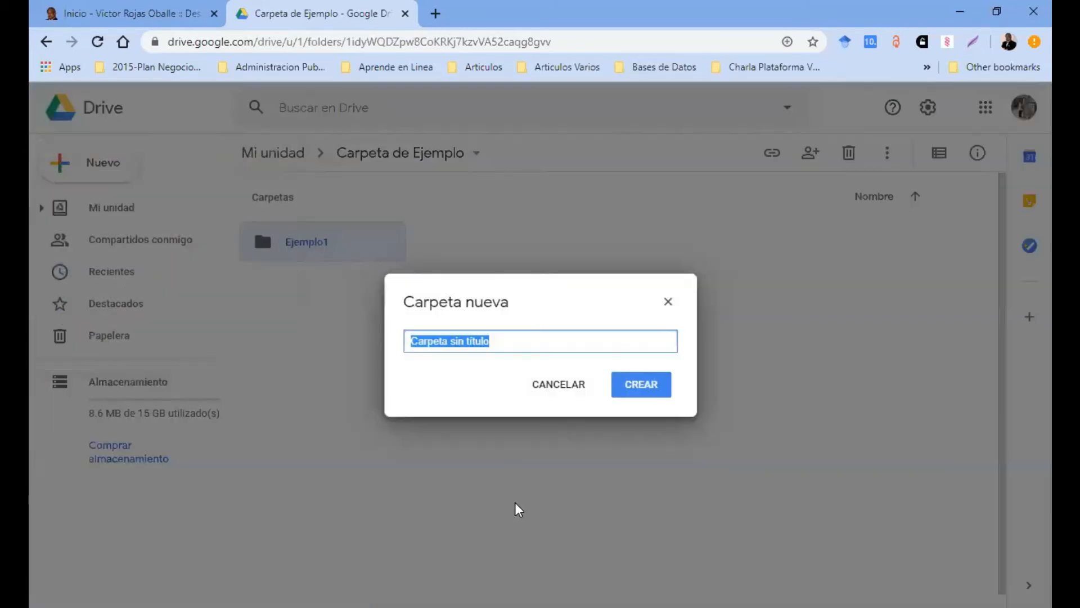
pyautogui.write('Ejem')
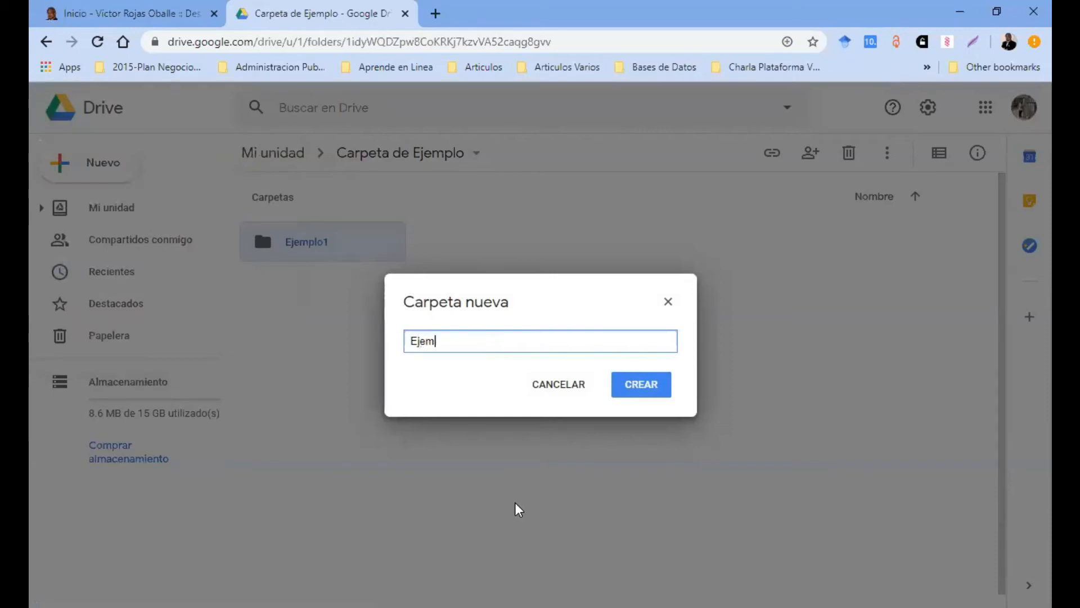
pyautogui.write('plo2')
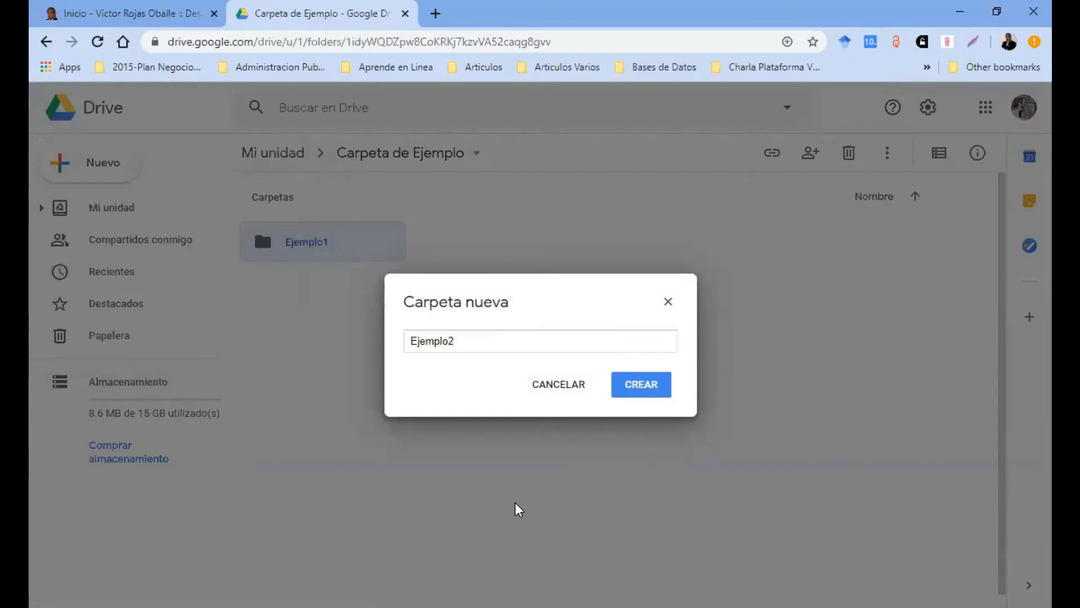
pyautogui.press('Return')
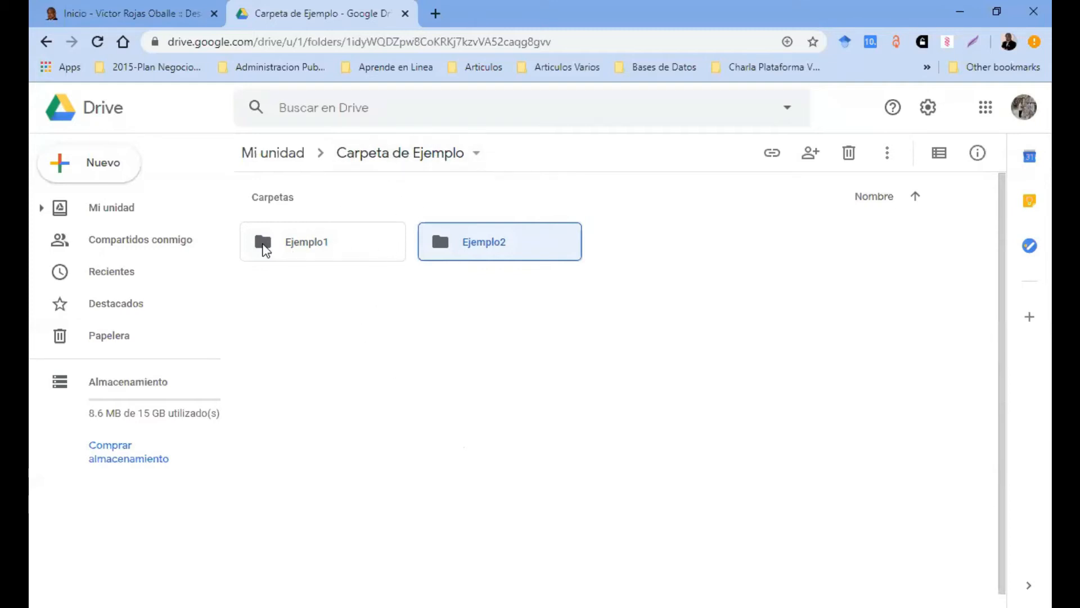
pyautogui.click(369, 251)
pyautogui.click(559, 248)
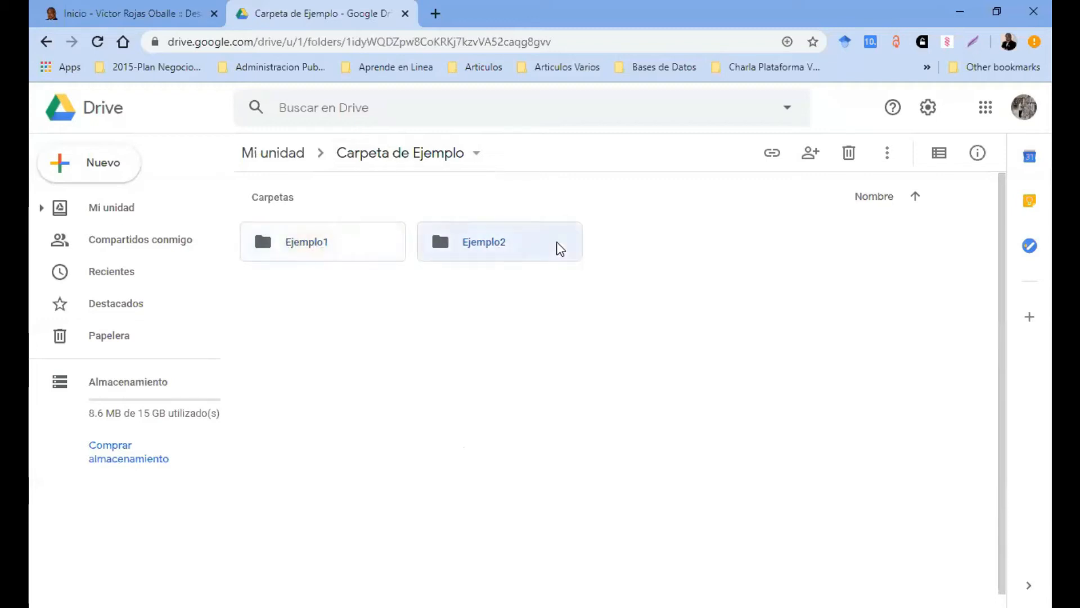
pyautogui.click(422, 392)
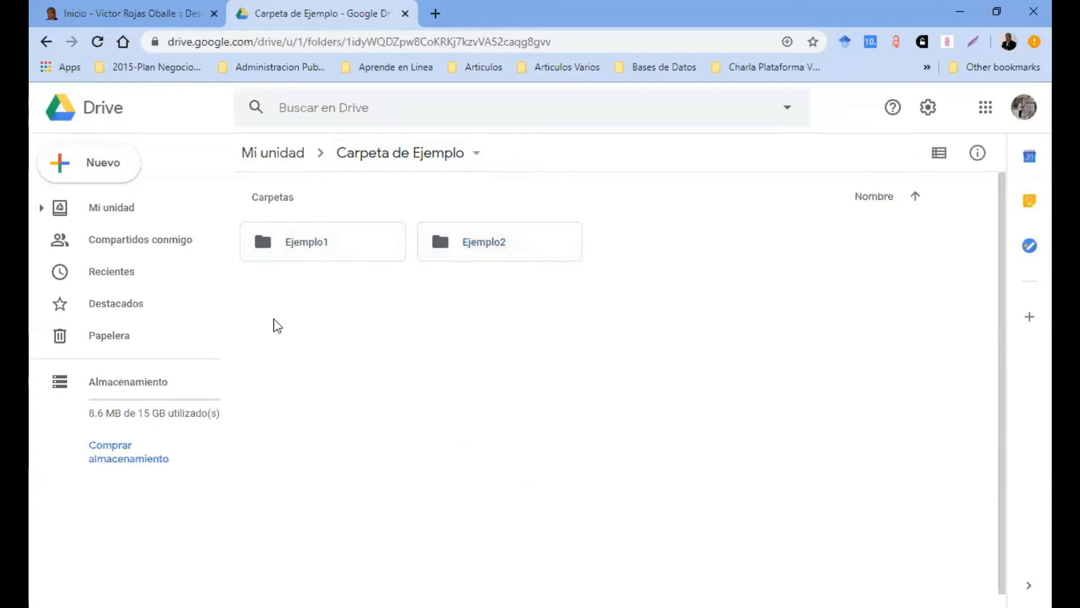
# Upload the presentation file "Exposicion final de RR HH" into "Carpeta de Ejemplo" and dismiss the upload notice.
pyautogui.click(107, 162)
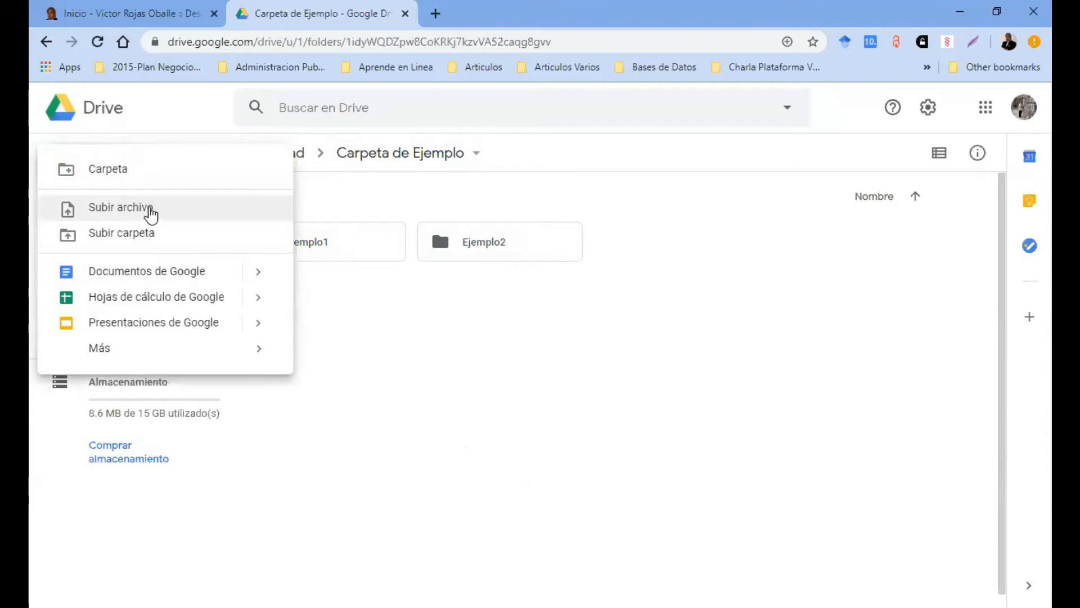
pyautogui.click(150, 214)
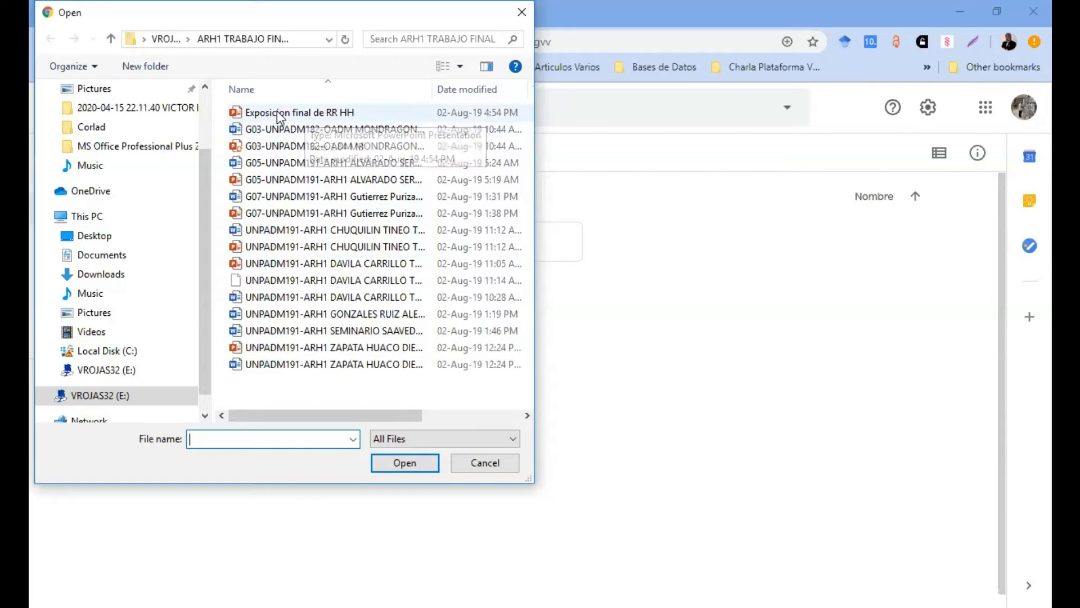
pyautogui.click(239, 117)
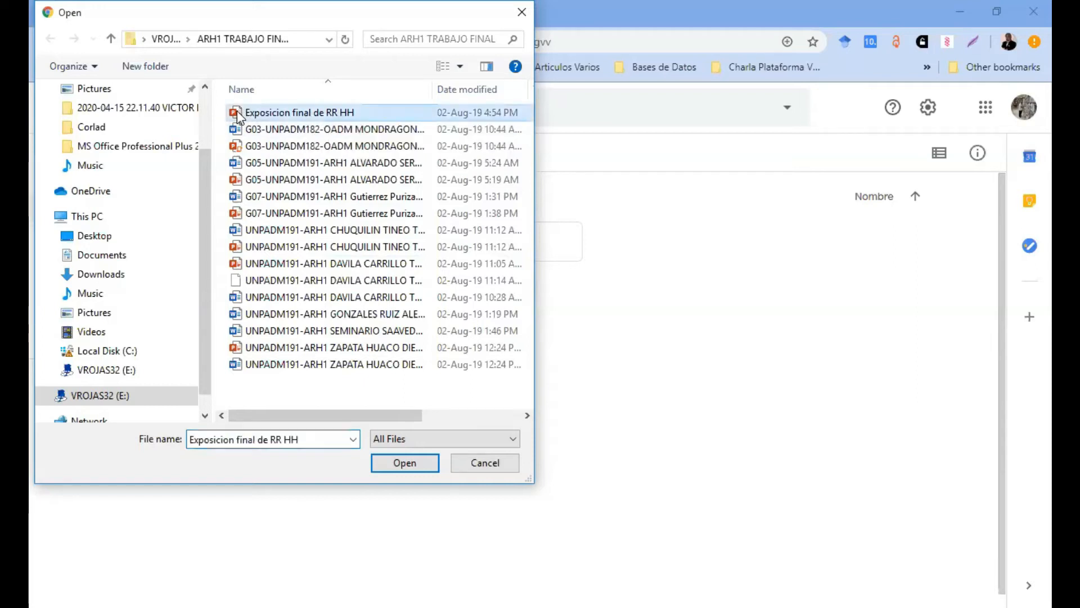
pyautogui.click(405, 463)
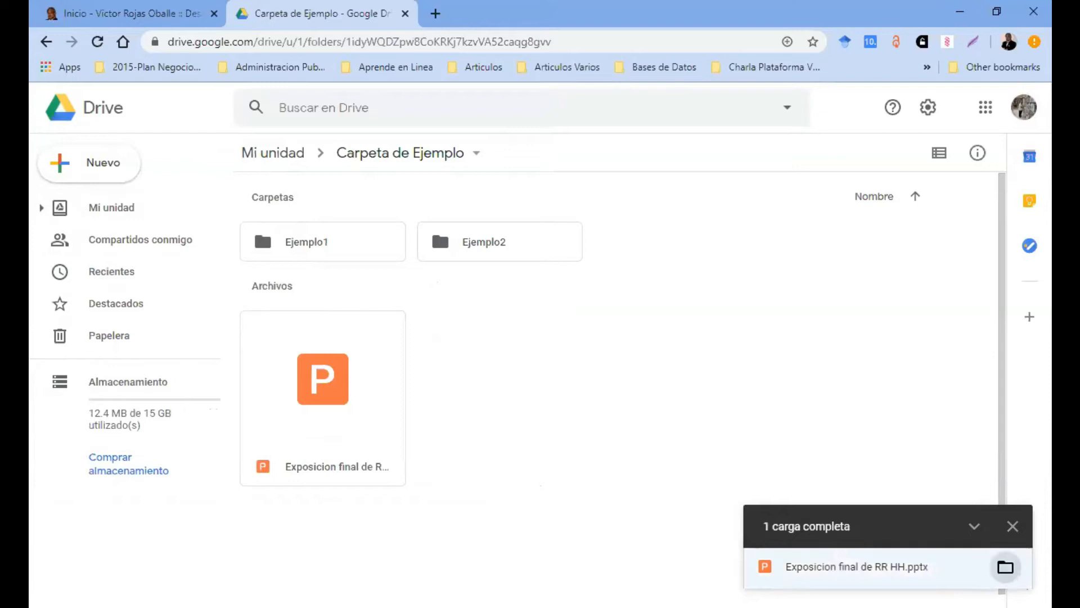
pyautogui.click(1012, 526)
pyautogui.click(330, 375)
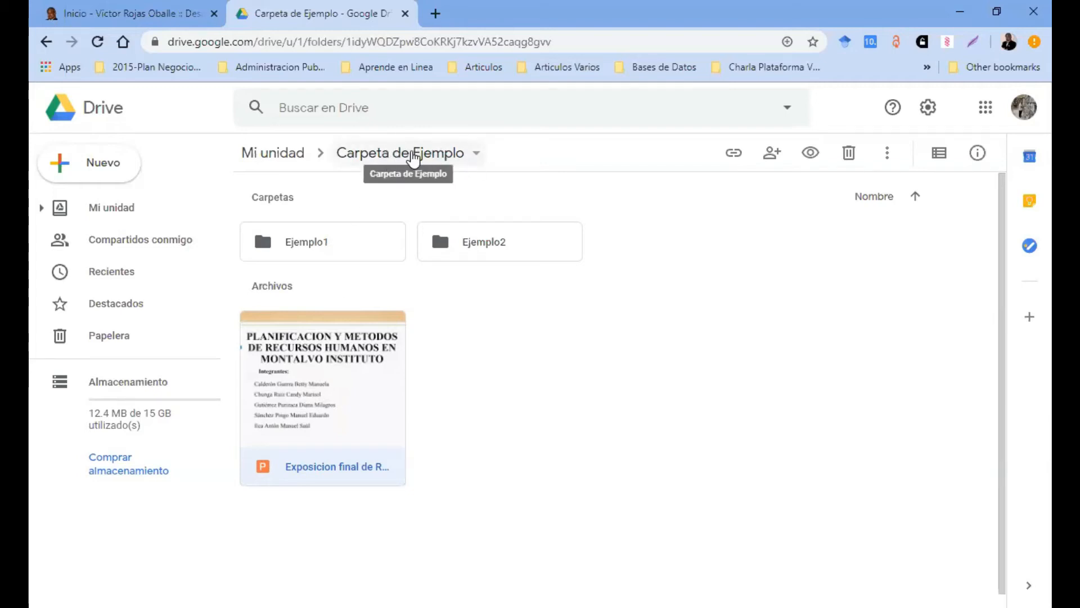
pyautogui.moveTo(474, 532); pyautogui.dragTo(278, 228)
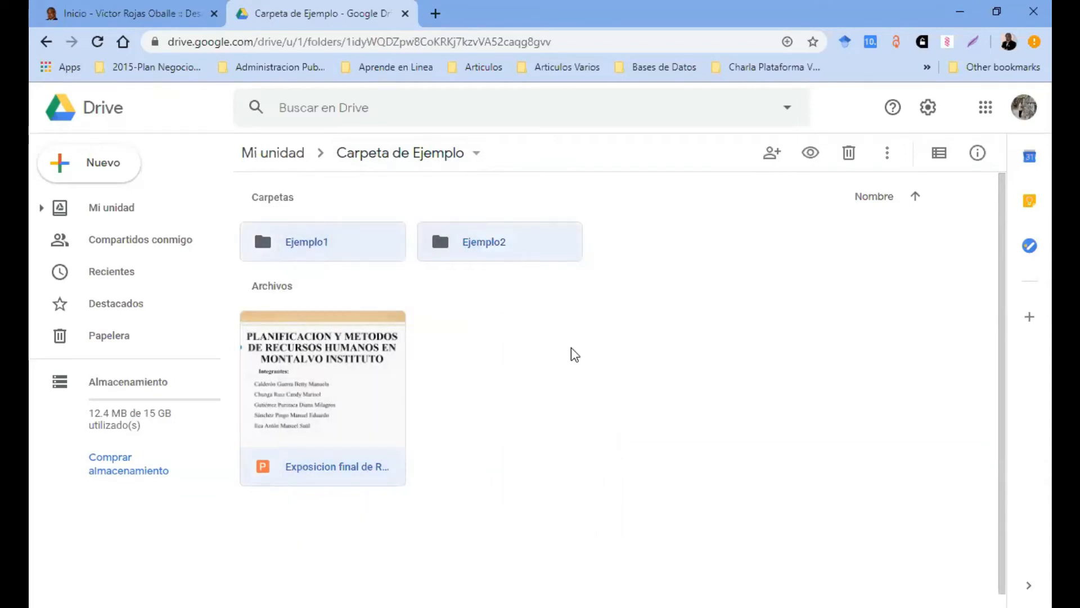
pyautogui.click(571, 355)
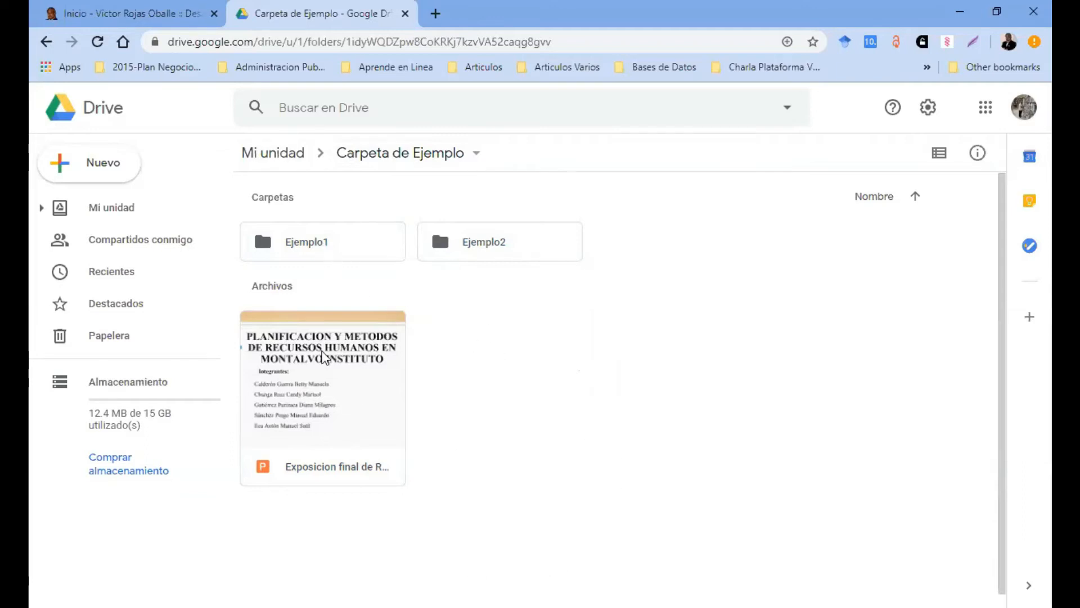
# Move the presentation "Exposicion final de RR HH.pptx" into the "Ejemplo1" subfolder of "Carpeta de Ejemplo".
pyautogui.click(324, 358)
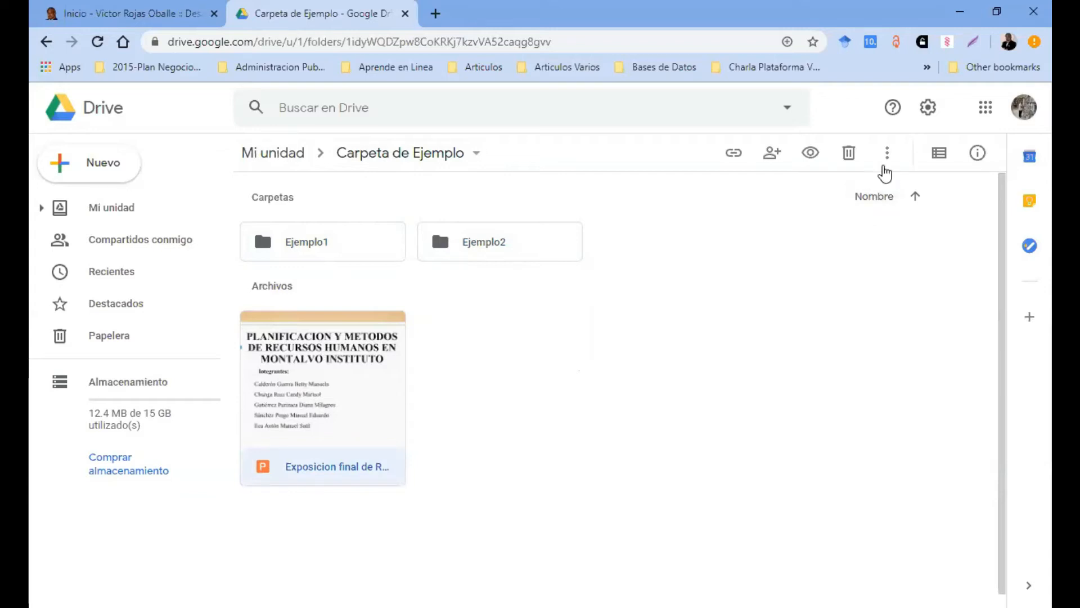
pyautogui.click(888, 157)
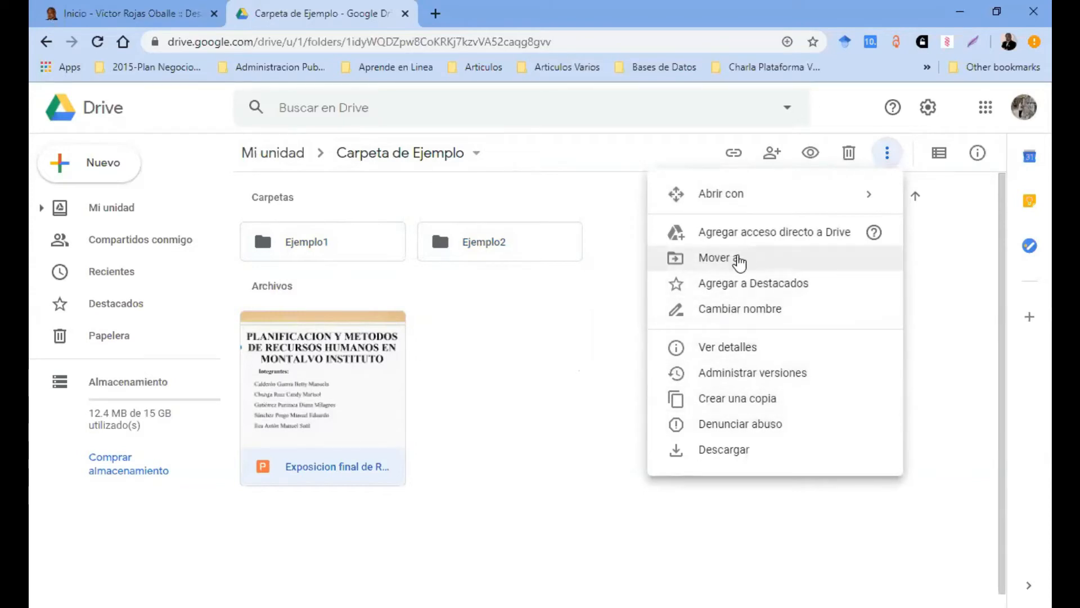
pyautogui.click(739, 261)
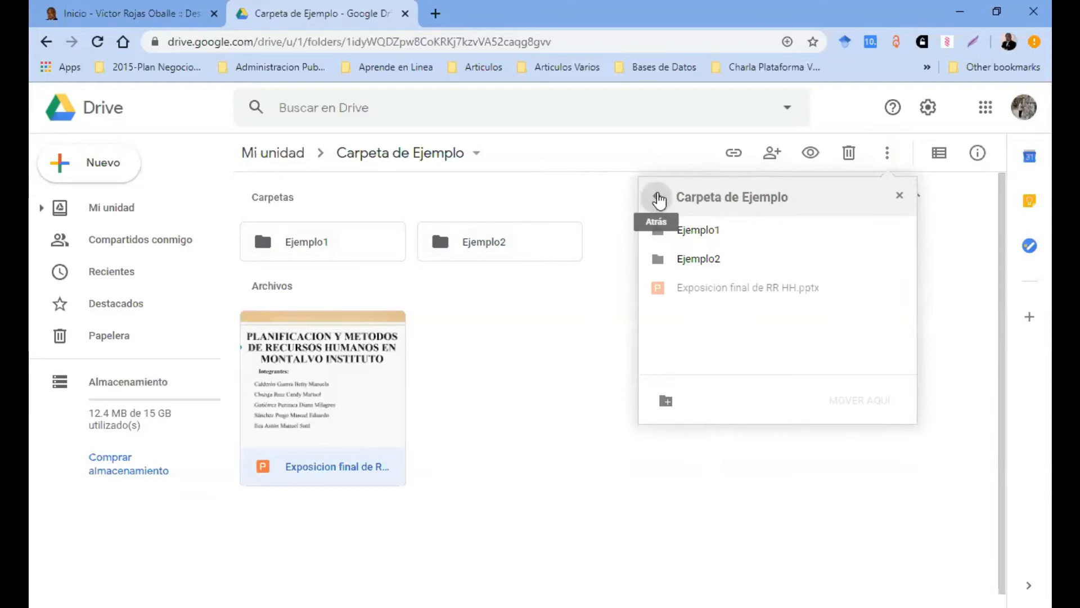
pyautogui.click(657, 197)
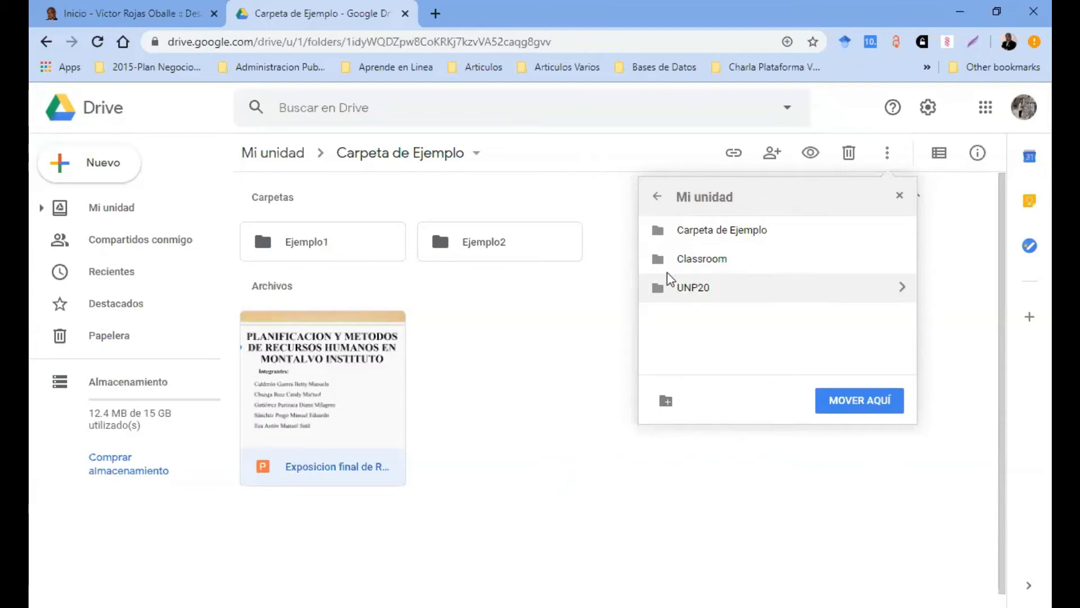
pyautogui.click(708, 234)
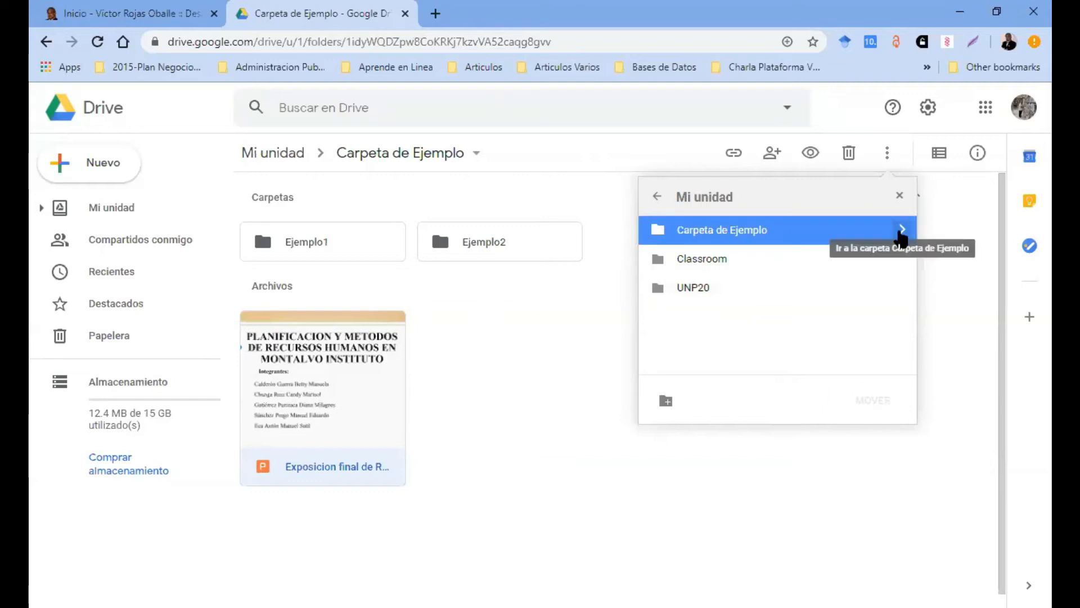
pyautogui.click(901, 230)
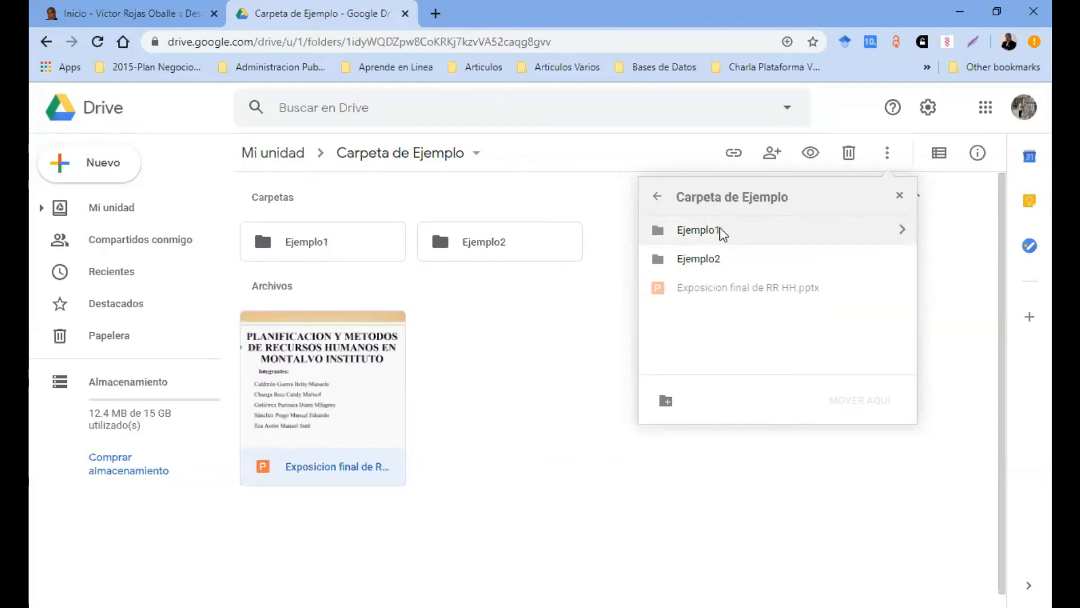
pyautogui.click(703, 232)
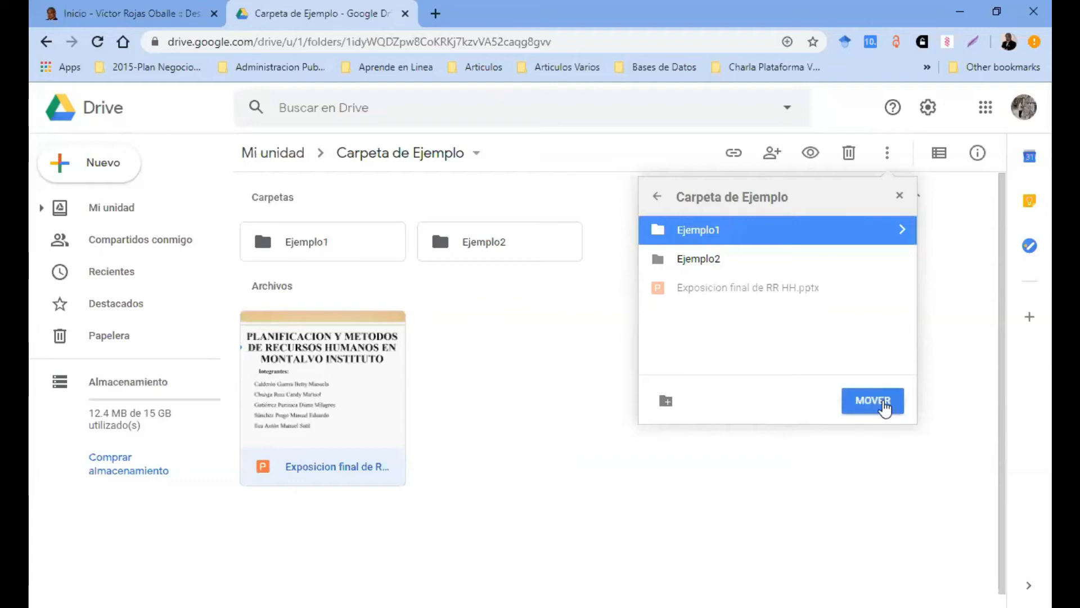
pyautogui.click(884, 406)
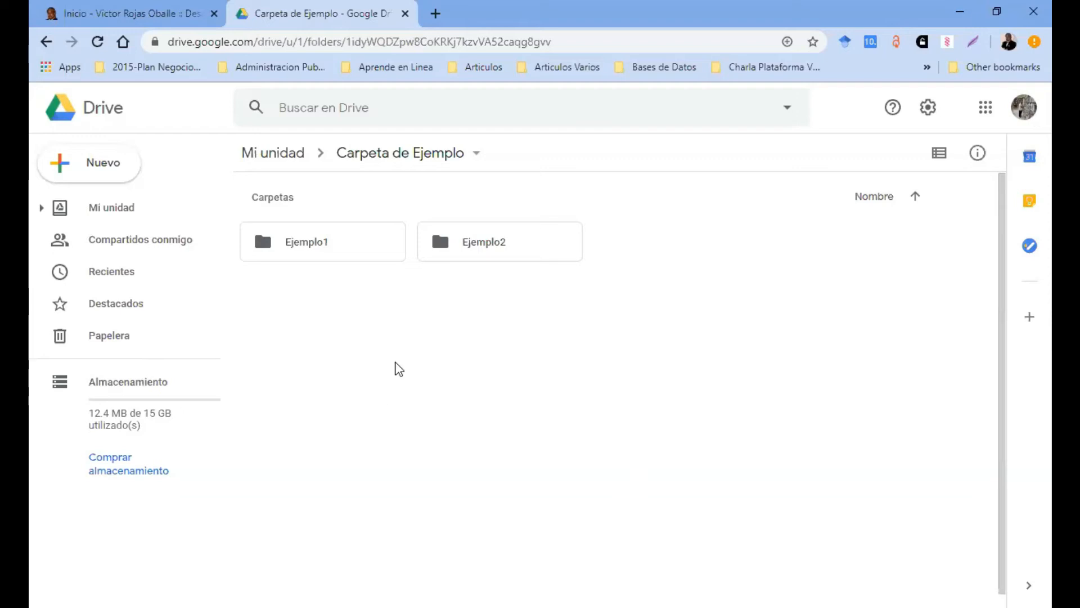
# Open the "Ejemplo1" folder to check for the moved presentation and look over the folder's available actions.
pyautogui.doubleClick(367, 252)
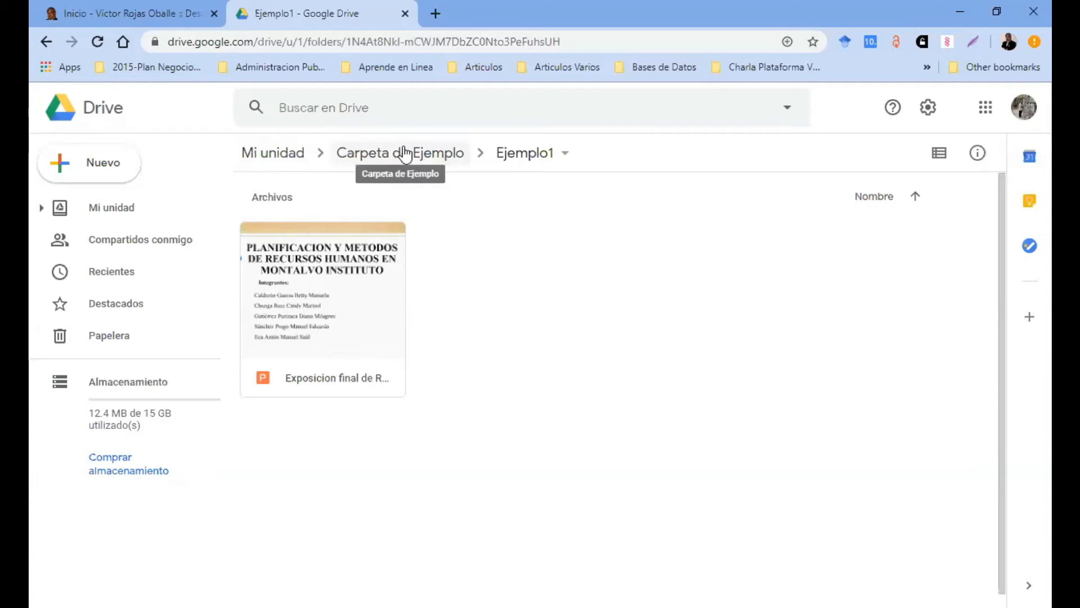
pyautogui.click(566, 156)
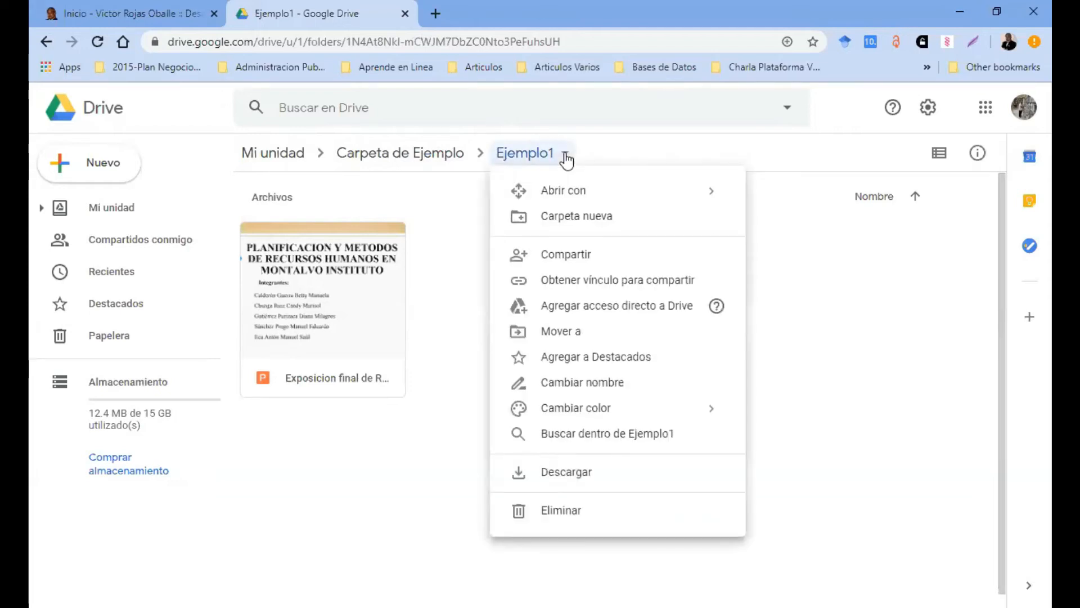
pyautogui.click(852, 330)
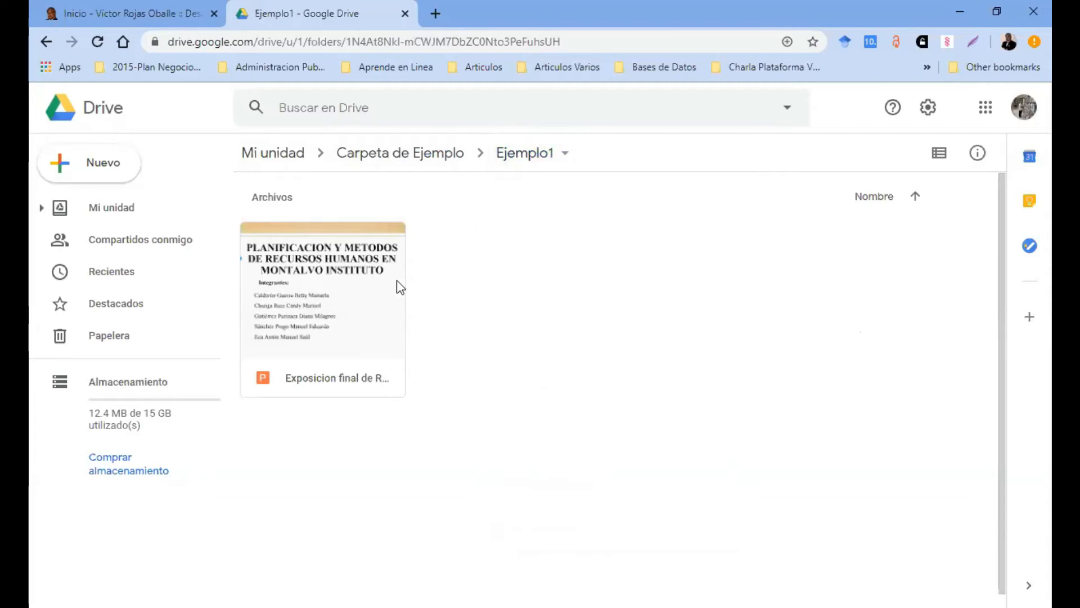
# Go back to "Carpeta de Ejemplo" and create a blank Google Docs document inside its "Ejemplo2" subfolder.
pyautogui.click(425, 158)
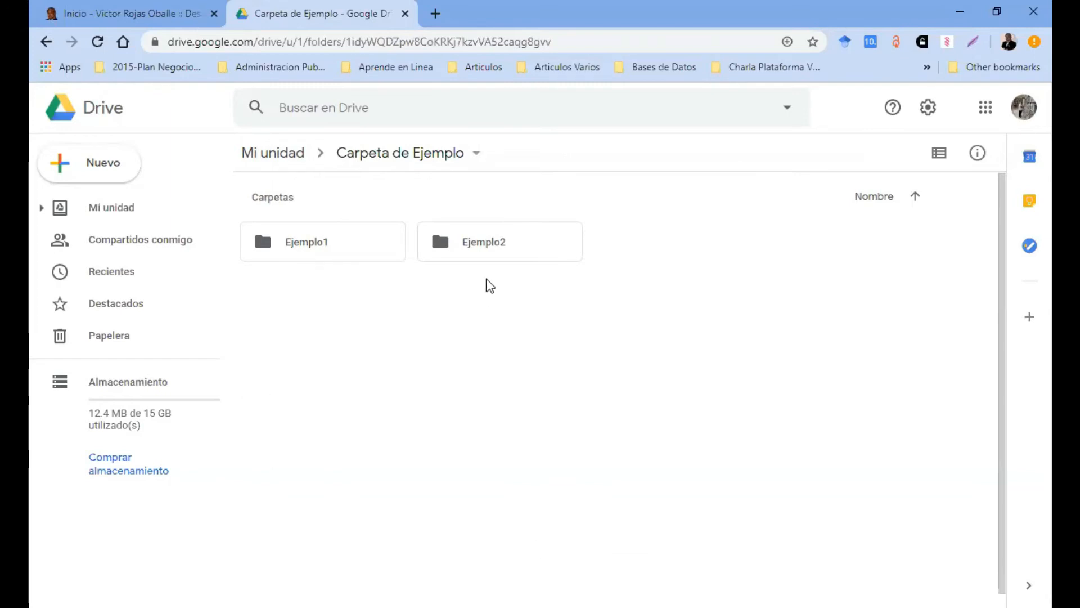
pyautogui.doubleClick(528, 250)
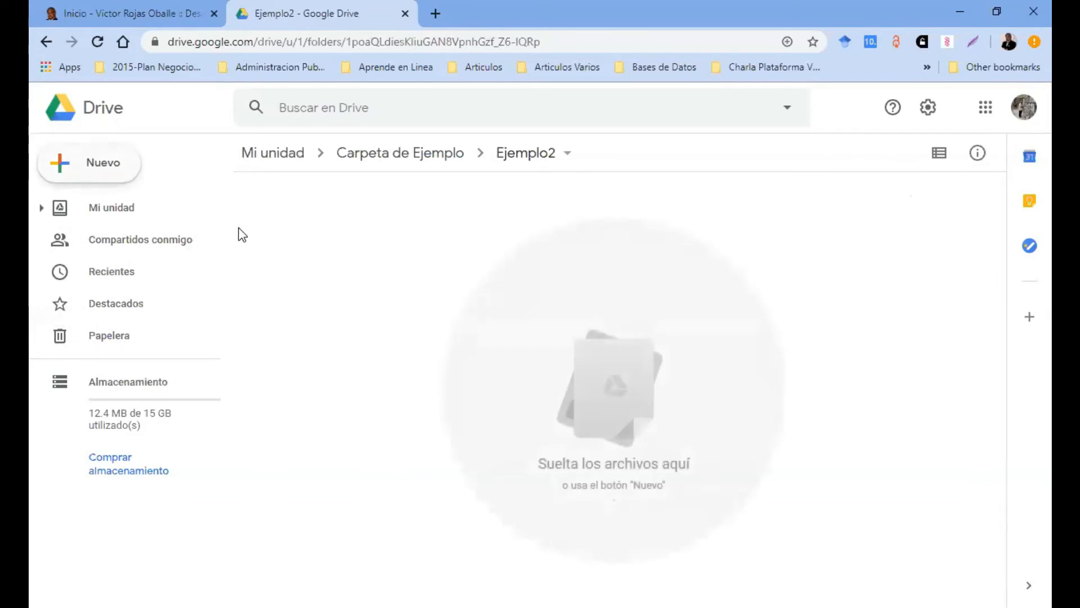
pyautogui.click(99, 166)
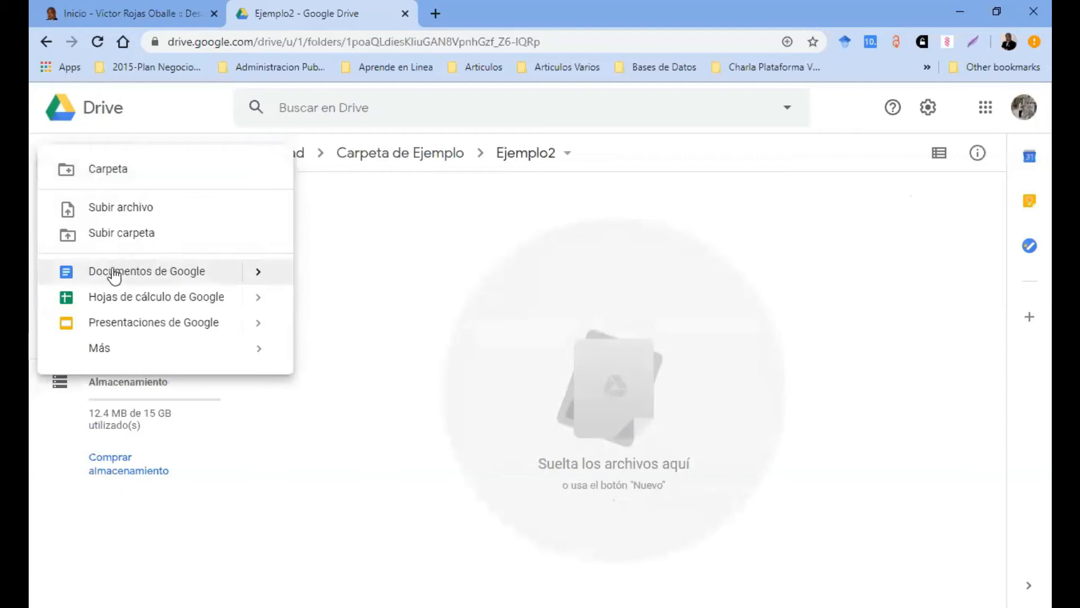
pyautogui.click(187, 275)
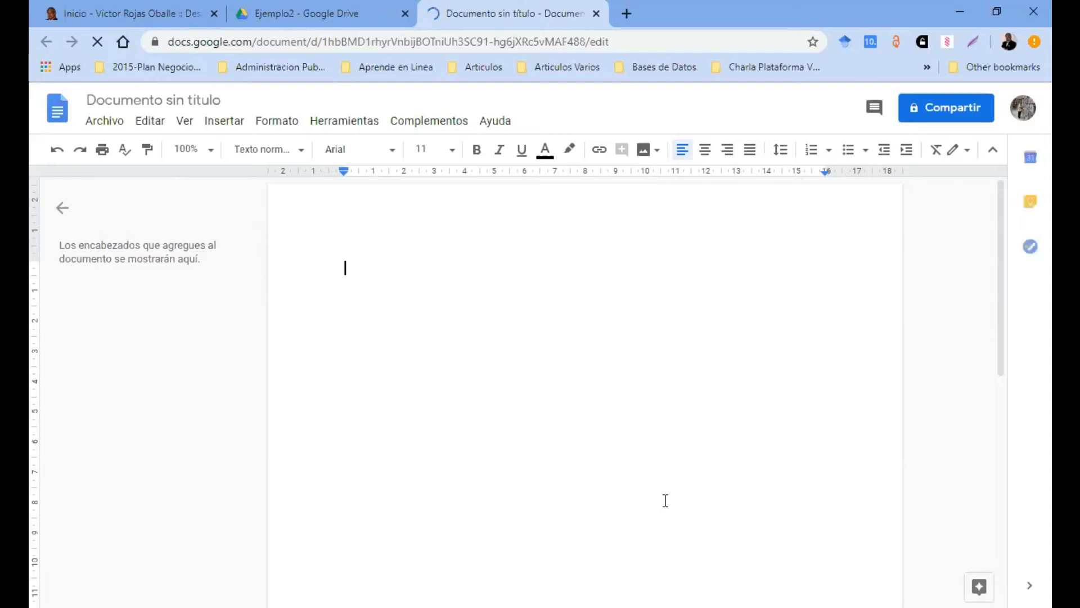
# Rename the untitled document as "Documento Ejemplo 1" and return to the document body.
pyautogui.click(160, 100)
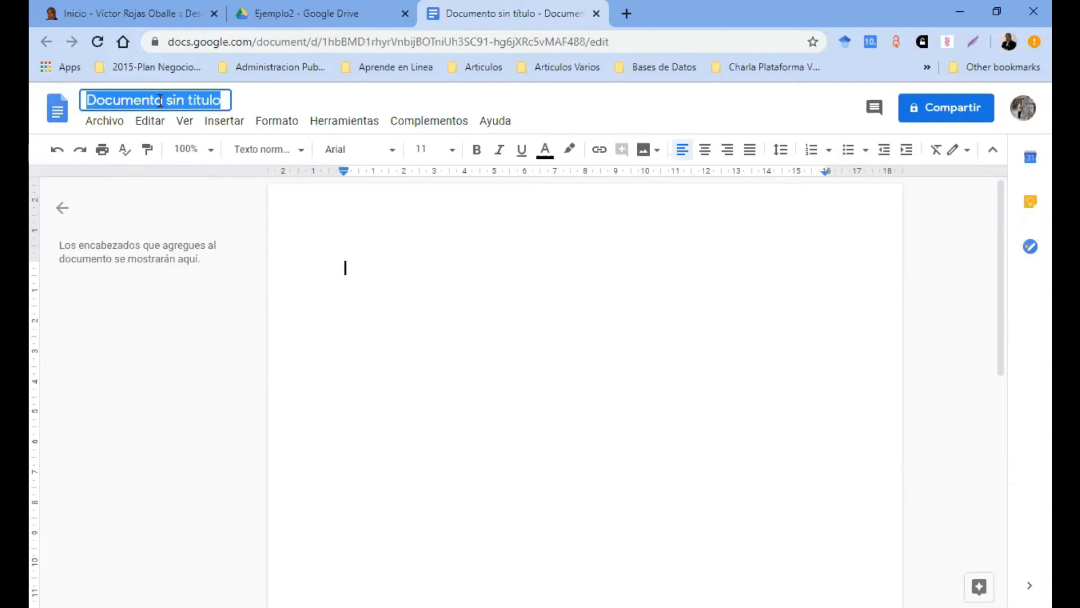
pyautogui.write('D')
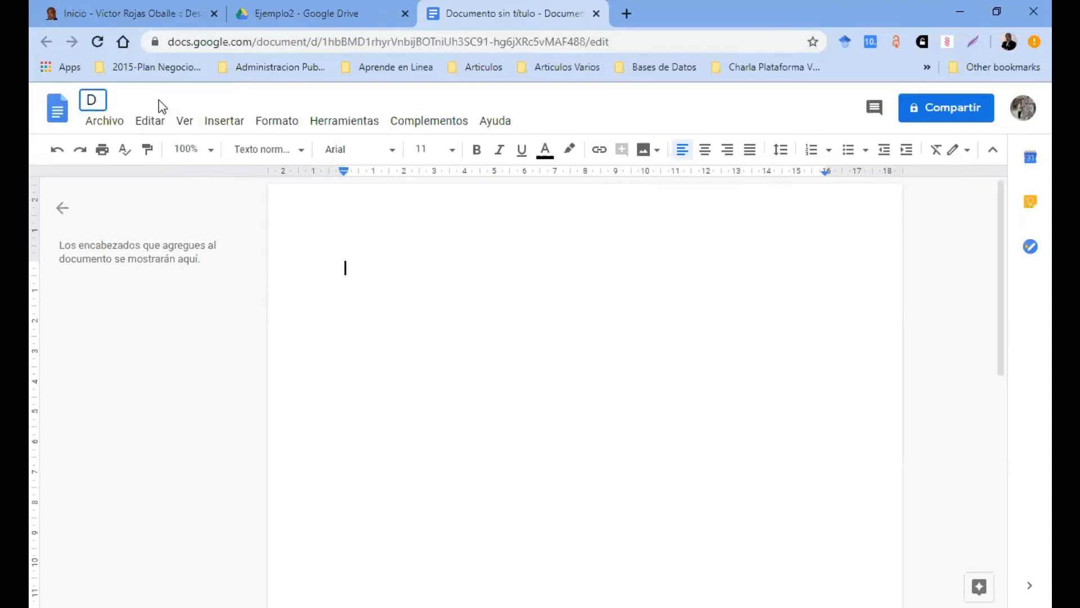
pyautogui.write('ocumento')
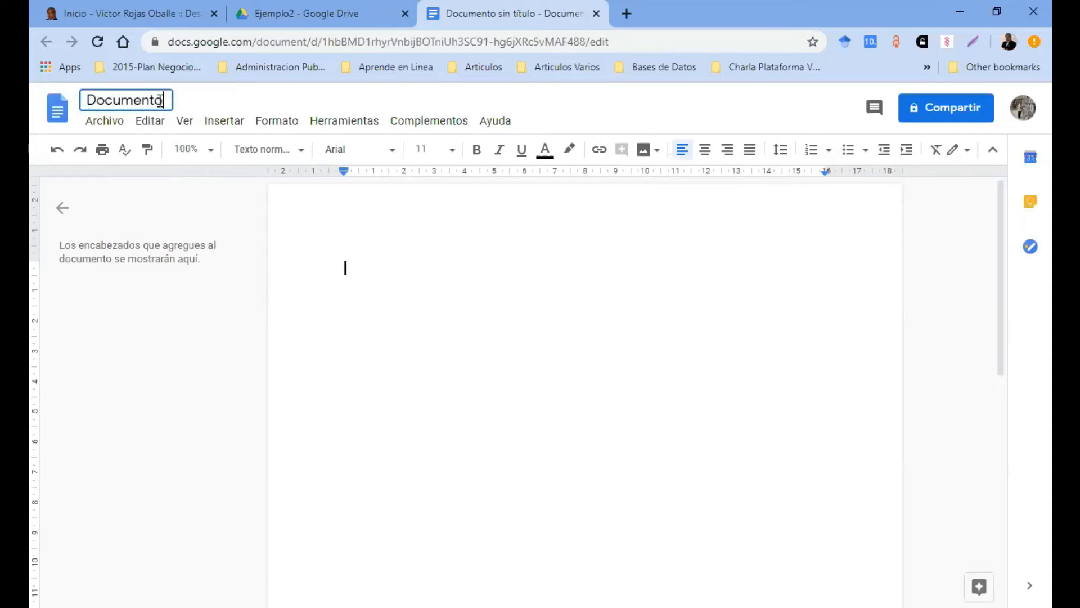
pyautogui.write(' Ejemplo 1')
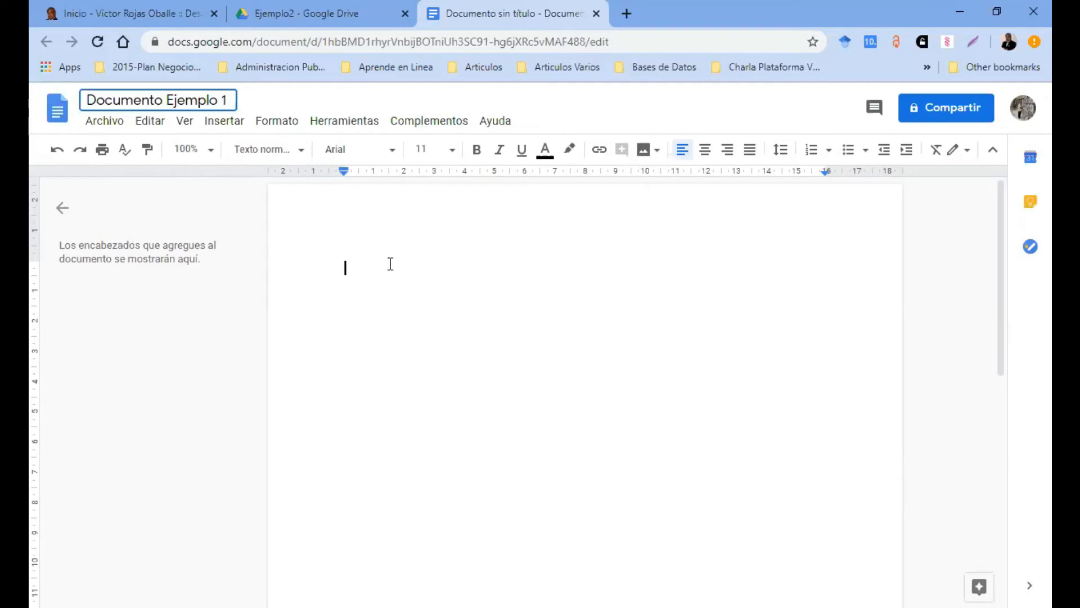
pyautogui.click(373, 269)
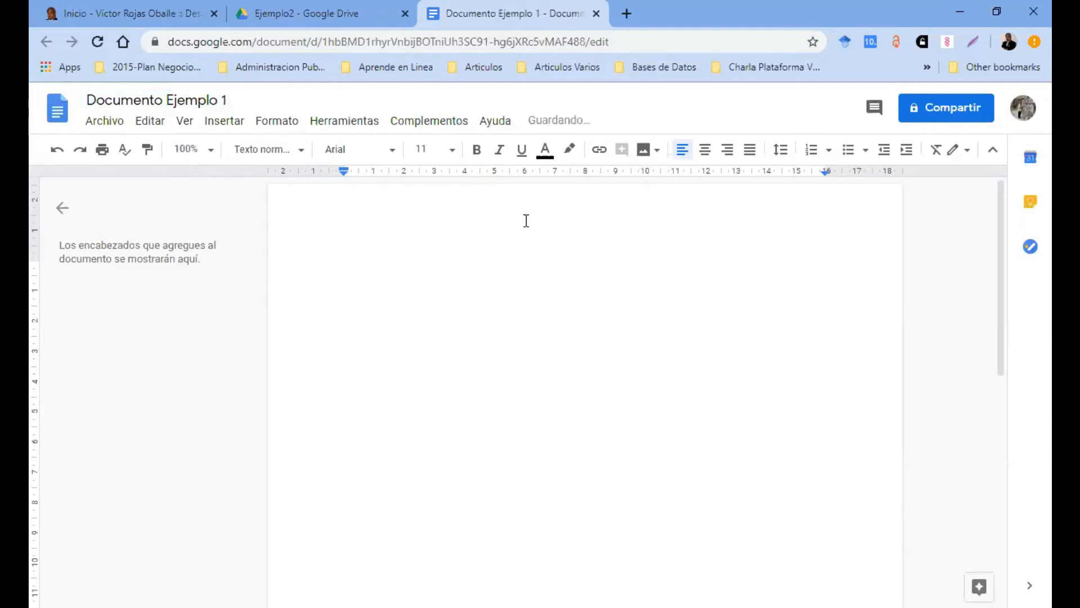
# Enter the text "Competencias Digitales" on the first line of the document.
pyautogui.moveTo(555, 132)
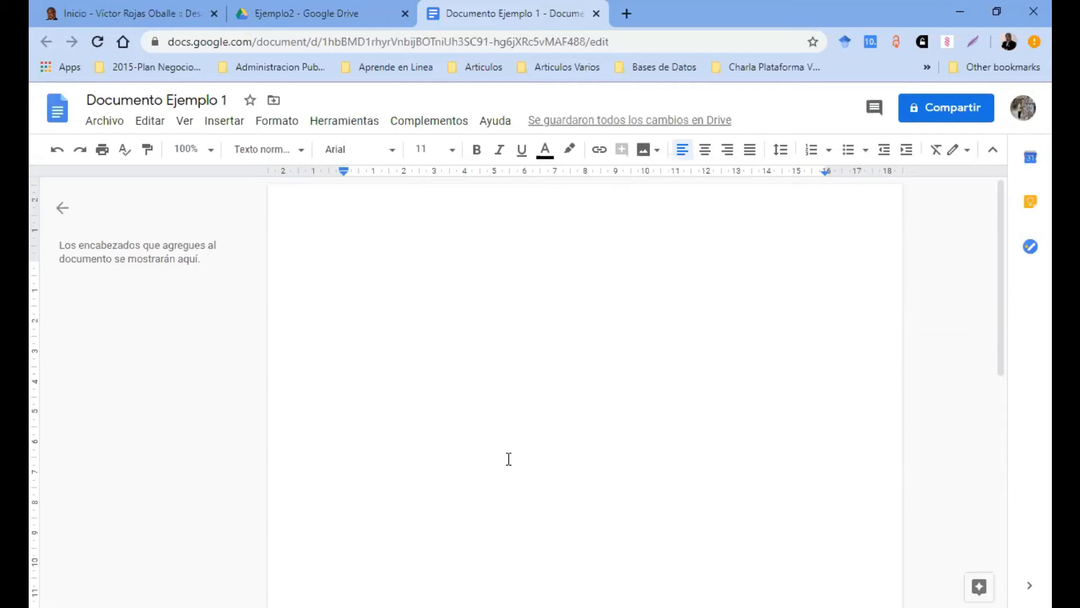
pyautogui.write('Competencias')
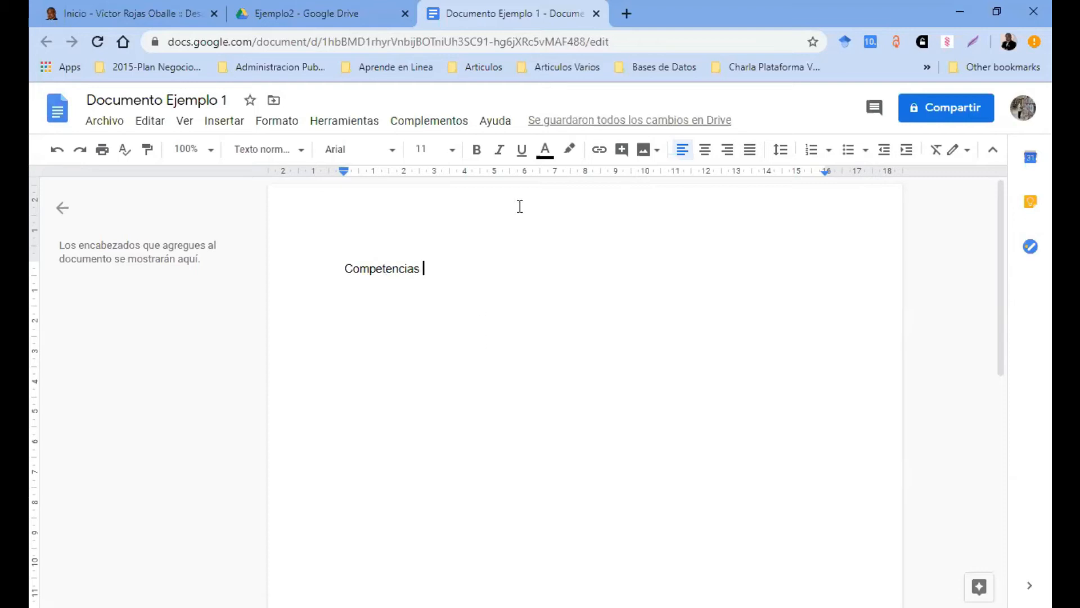
pyautogui.moveTo(543, 126)
pyautogui.write('Digitales')
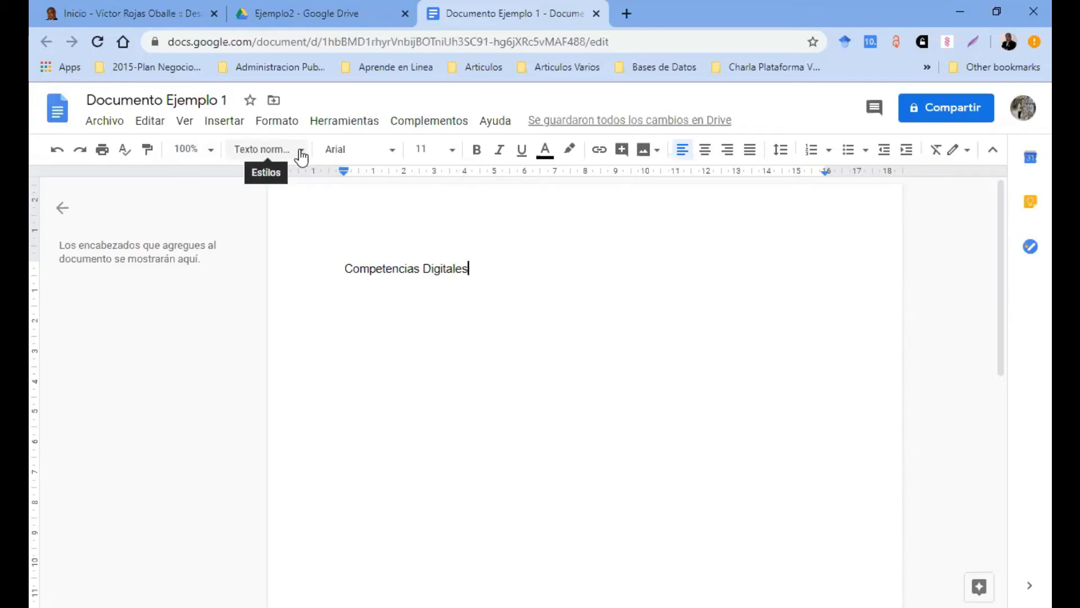
# Look over the available fonts and font sizes without changing the text formatting.
pyautogui.click(392, 150)
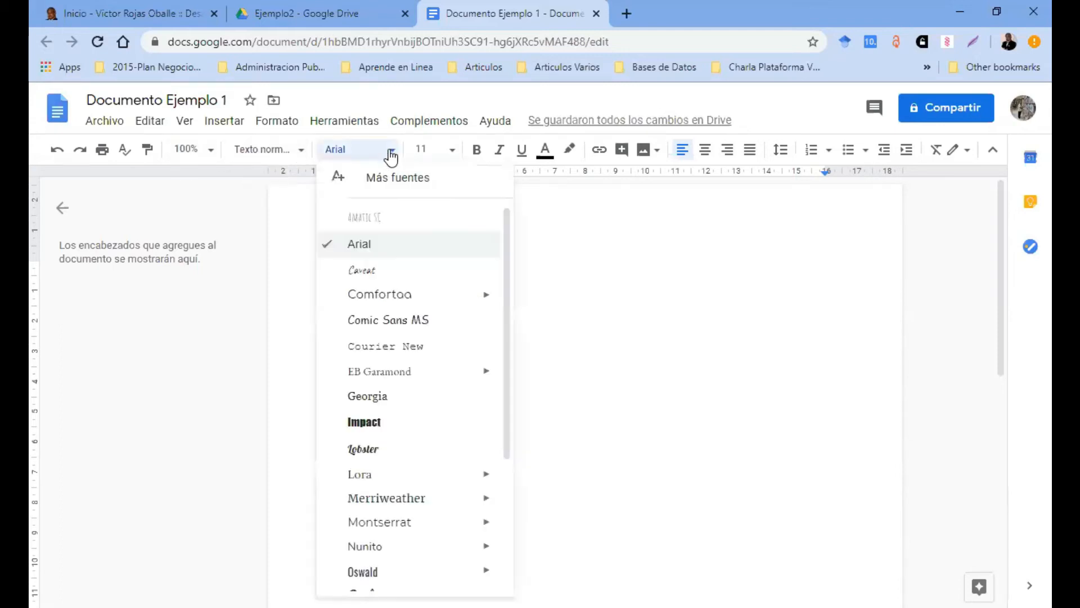
pyautogui.click(454, 152)
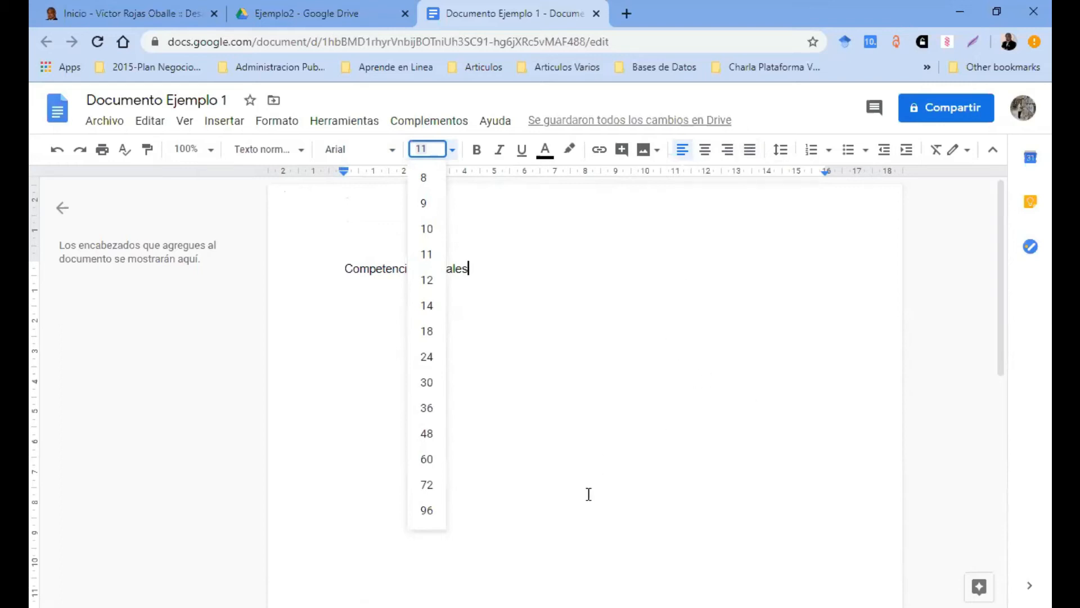
pyautogui.click(577, 473)
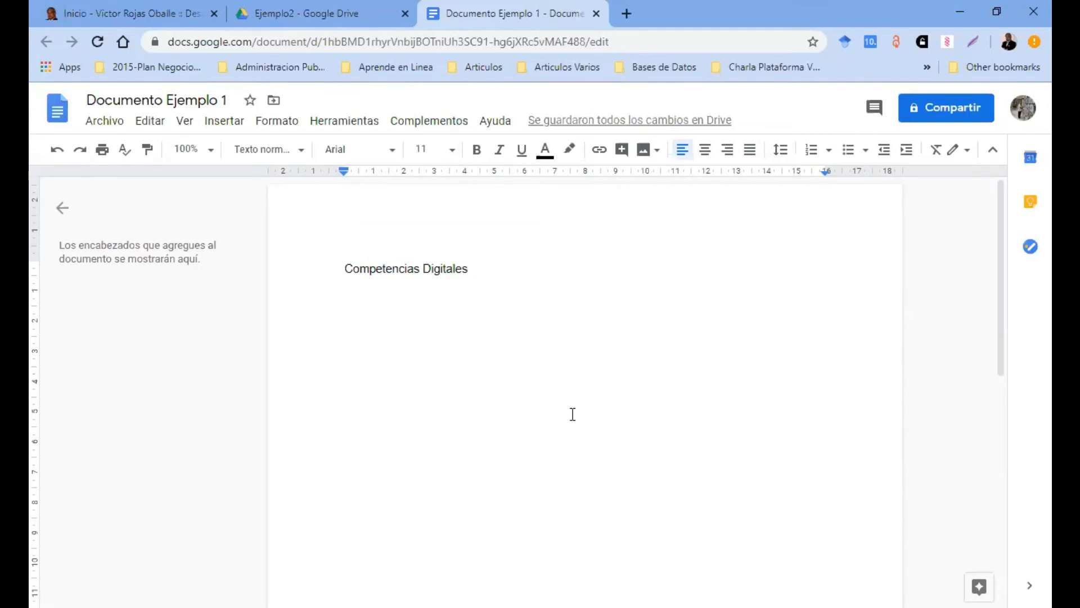
# Browse the add-ons available for Google Docs in the G Suite Marketplace without installing any, and return to the document.
pyautogui.click(448, 128)
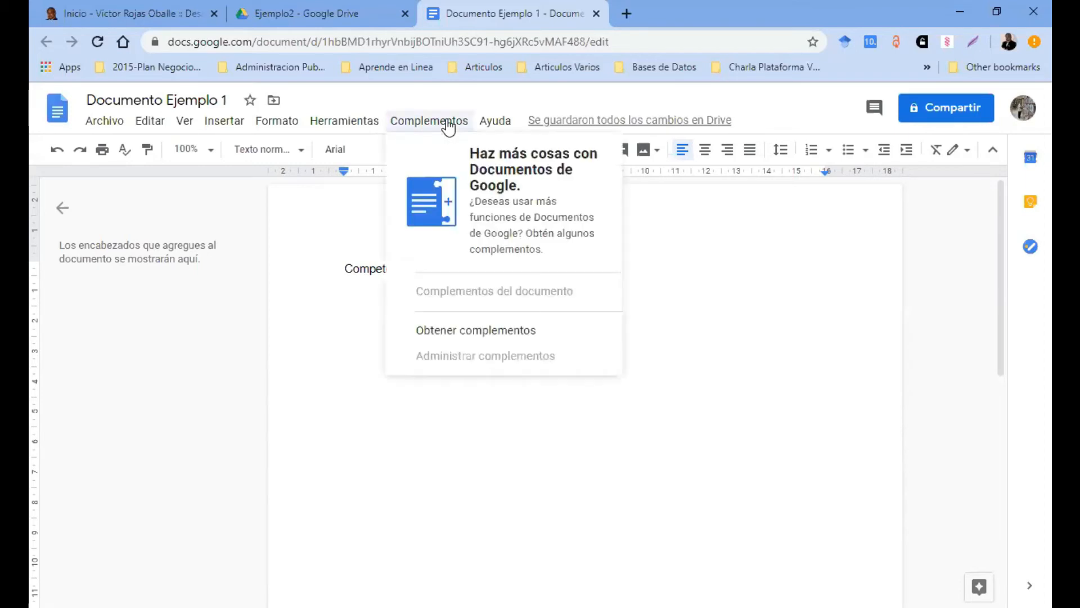
pyautogui.moveTo(483, 129)
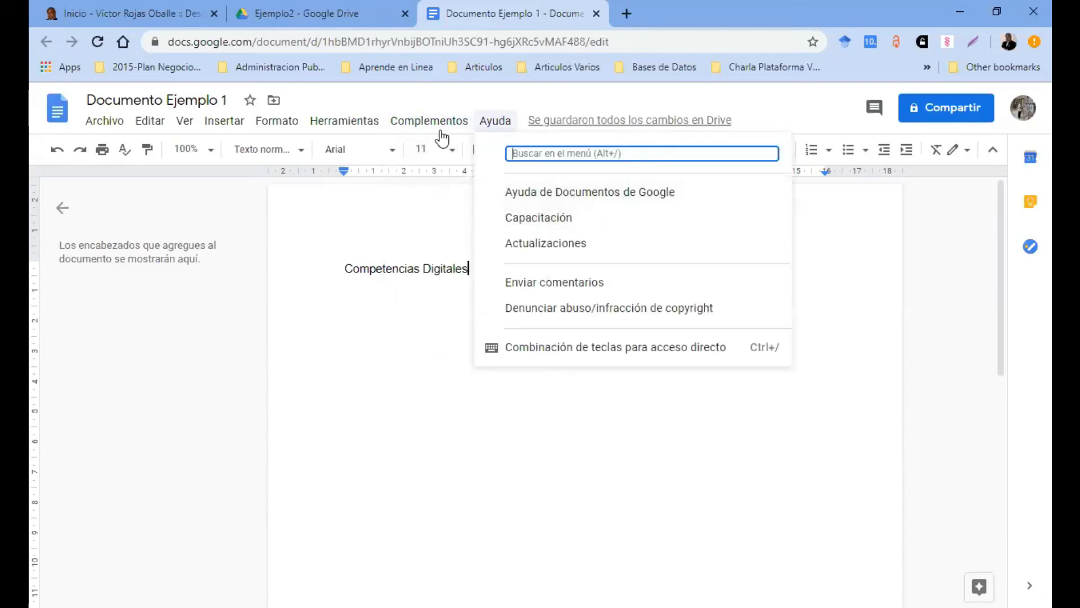
pyautogui.moveTo(445, 129)
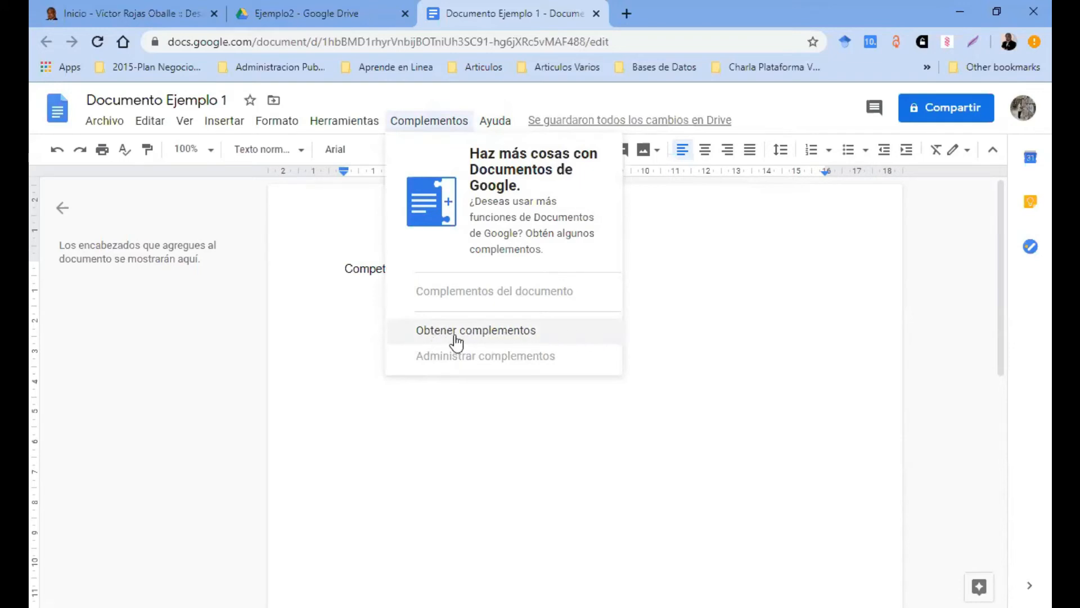
pyautogui.click(538, 331)
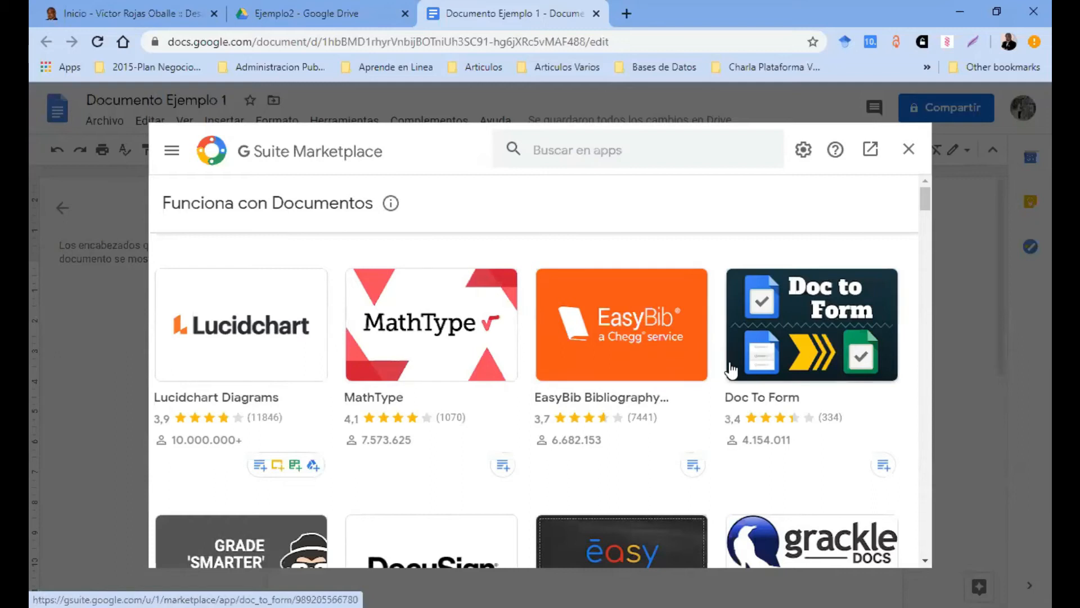
pyautogui.scroll(-4, 731, 371)
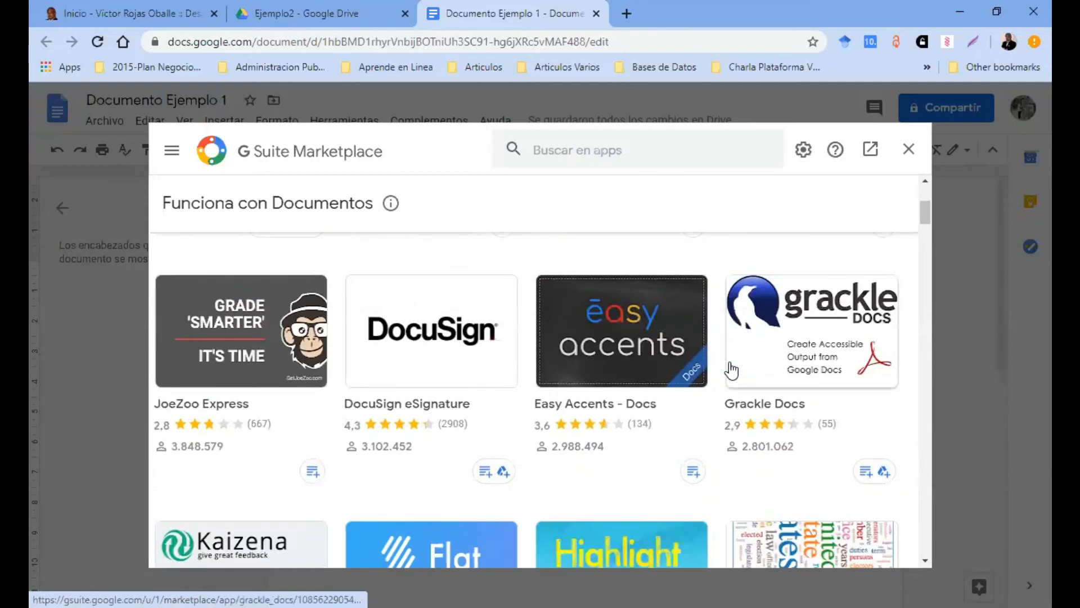
pyautogui.scroll(-5, 732, 370)
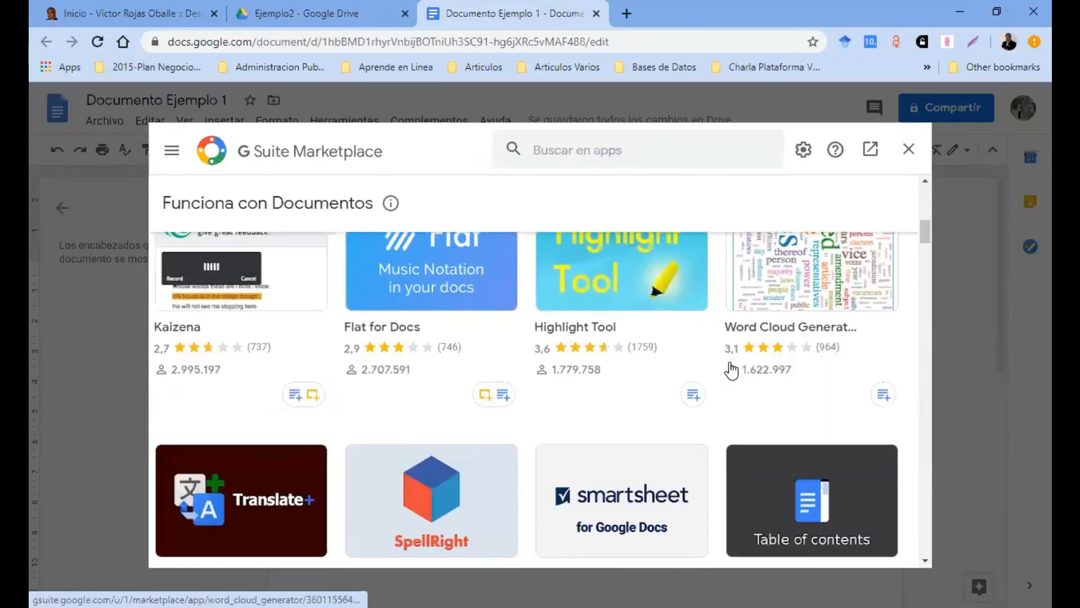
pyautogui.scroll(-4, 731, 371)
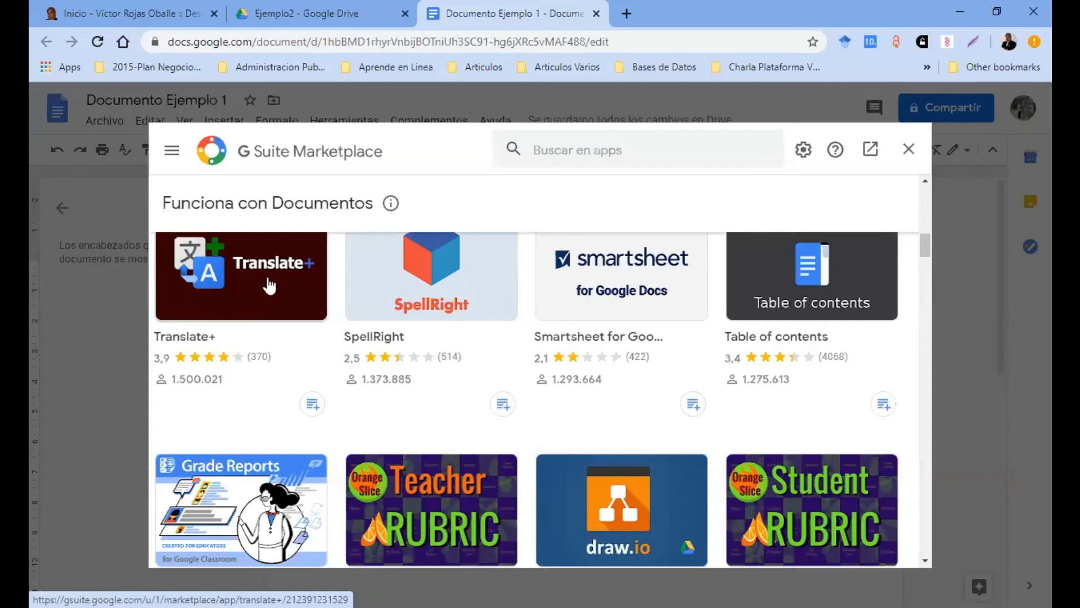
pyautogui.scroll(-5, 465, 367)
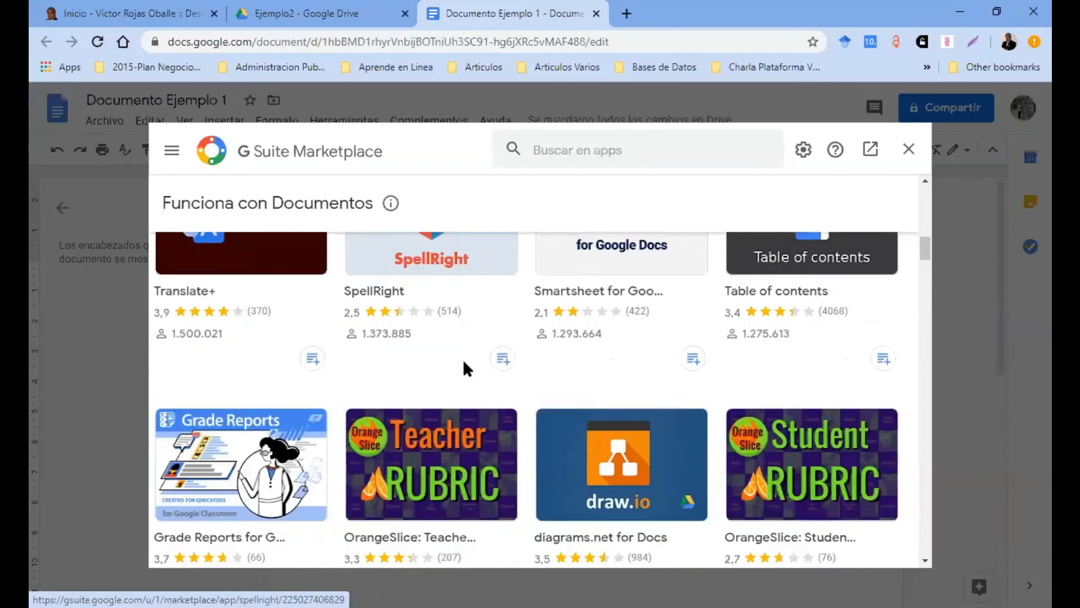
pyautogui.scroll(3, 466, 369)
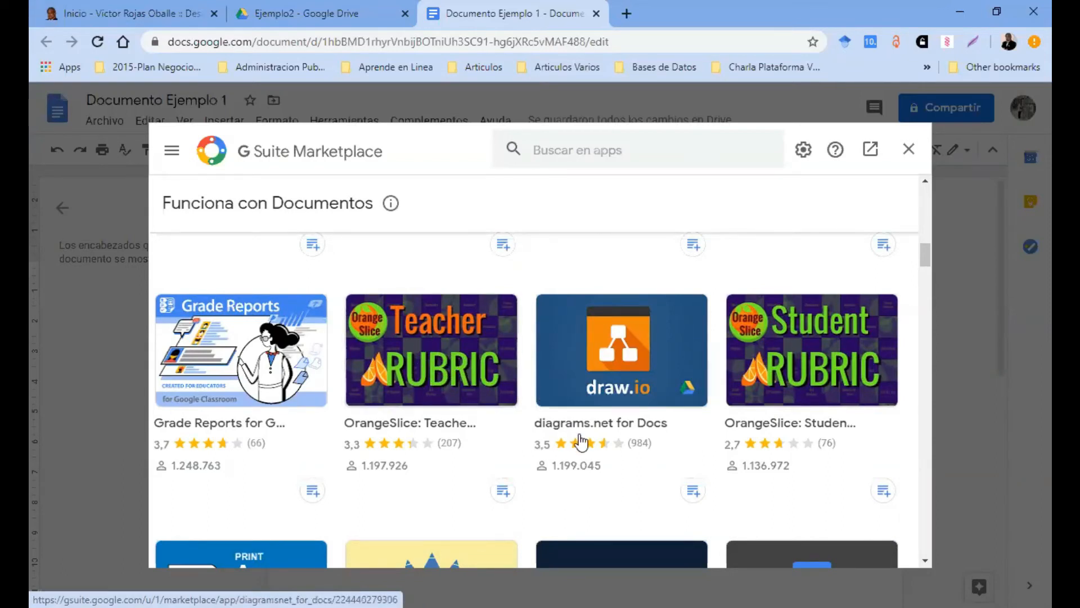
pyautogui.scroll(-2, 602, 449)
pyautogui.scroll(-2, 604, 448)
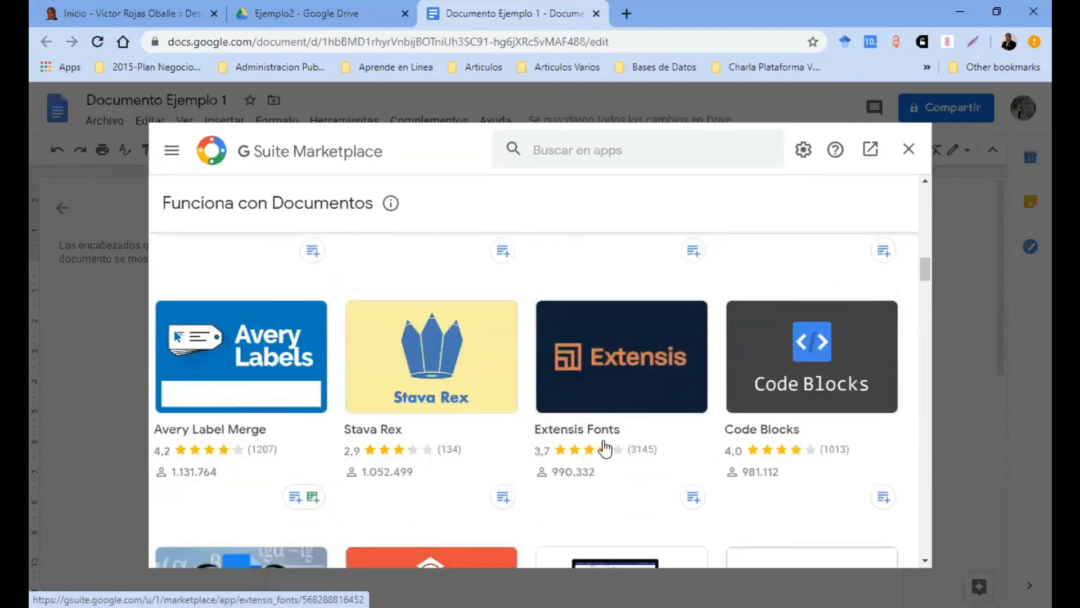
pyautogui.scroll(-1, 604, 448)
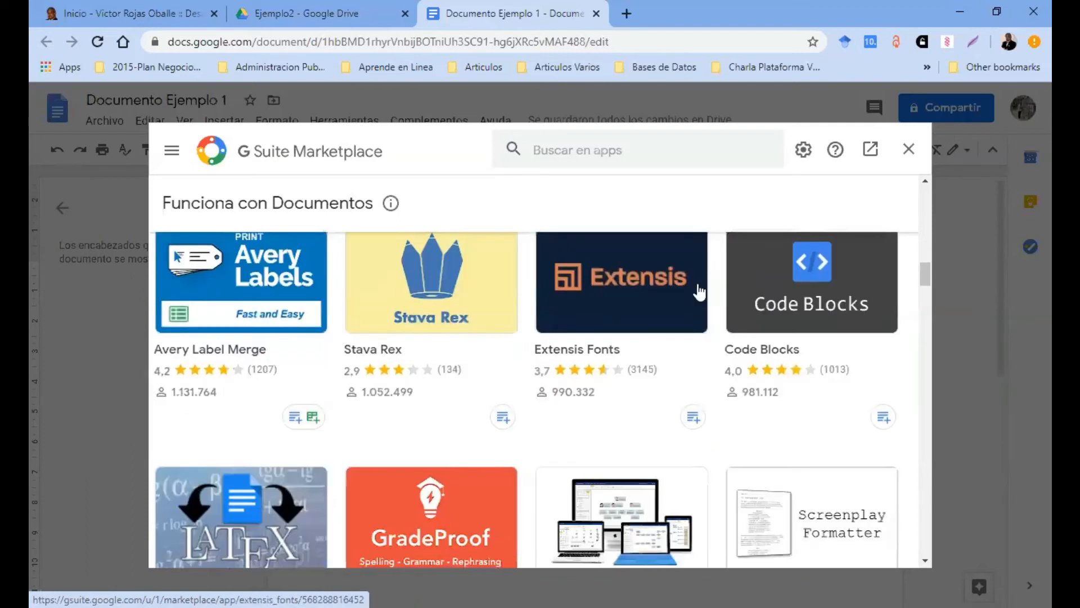
pyautogui.click(911, 150)
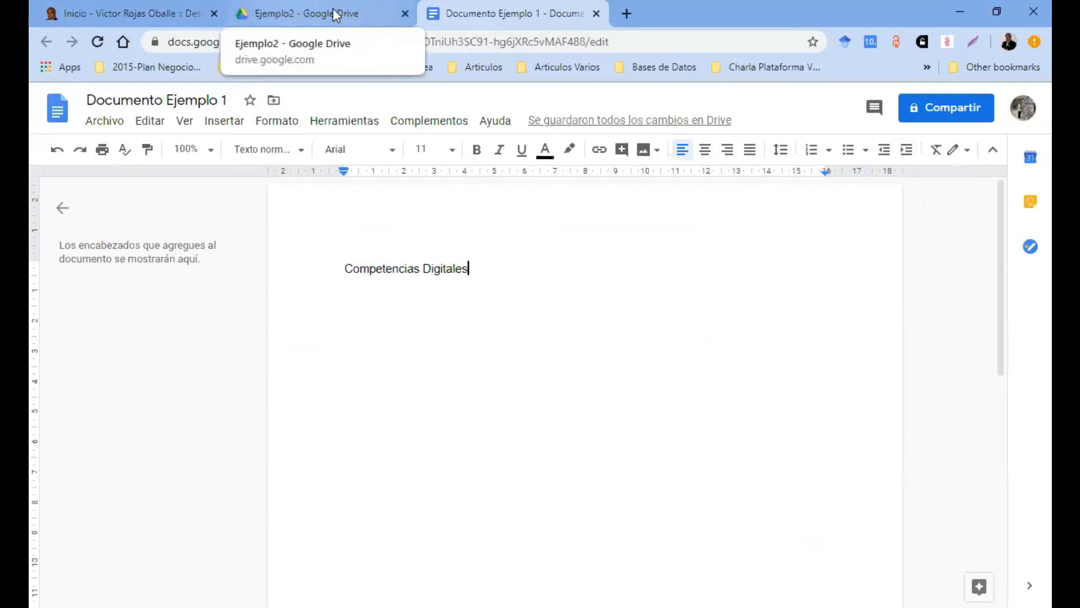
# Switch to Google Drive, check the contents of the "Ejemplo1" and "Ejemplo2" subfolders, and return to "Carpeta de Ejemplo".
pyautogui.click(295, 12)
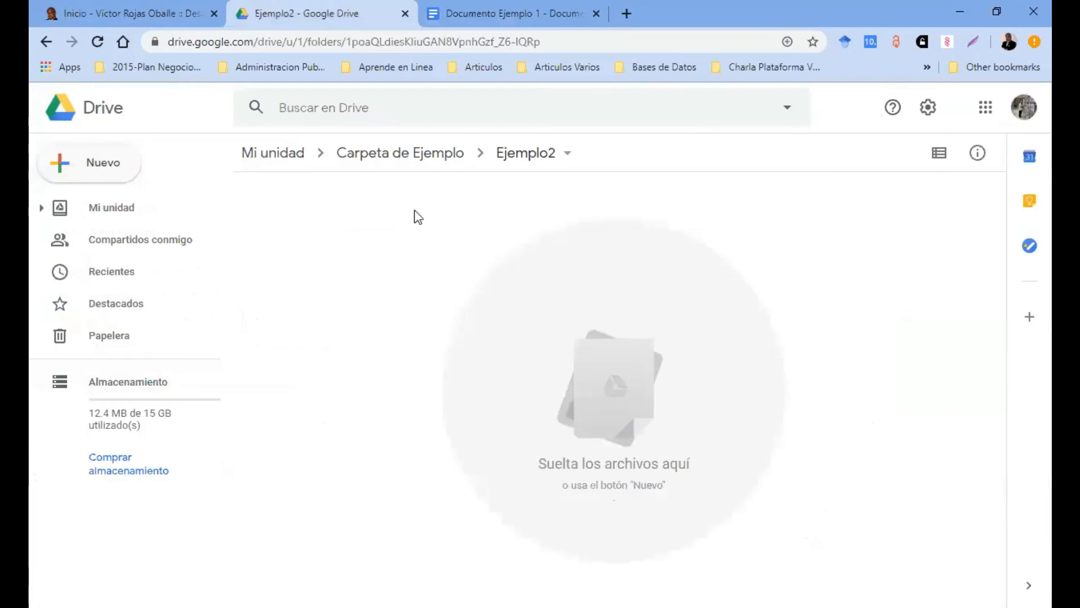
pyautogui.click(440, 159)
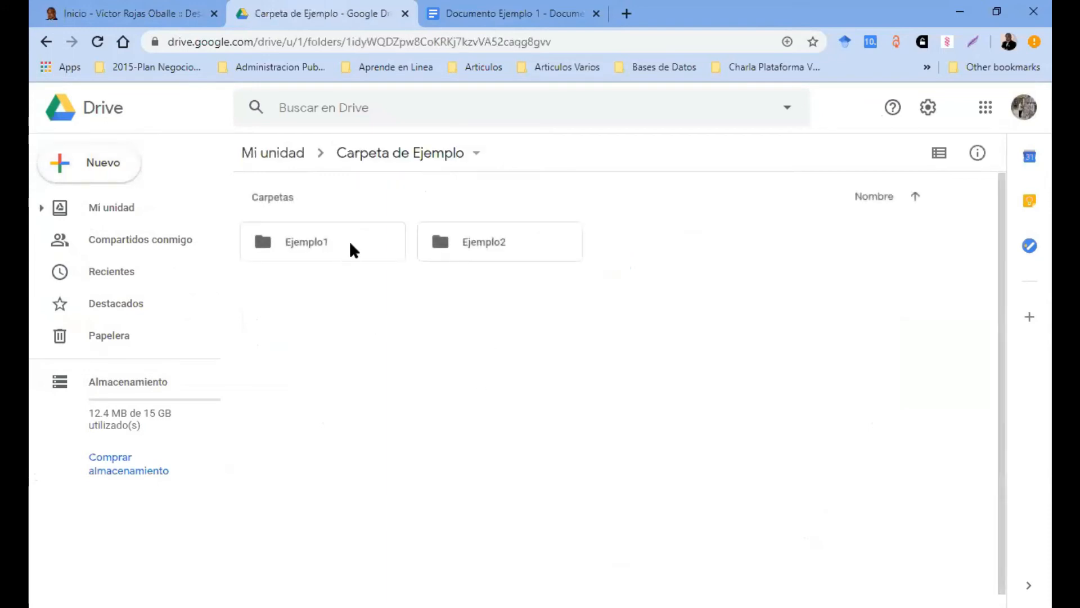
pyautogui.click(351, 248)
pyautogui.doubleClick(351, 248)
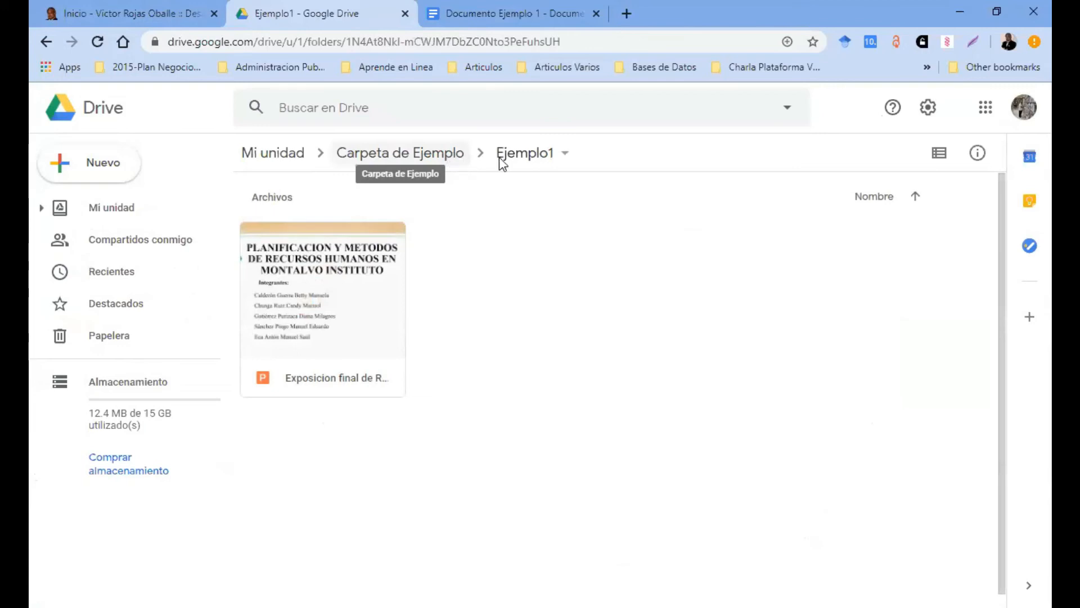
pyautogui.click(444, 158)
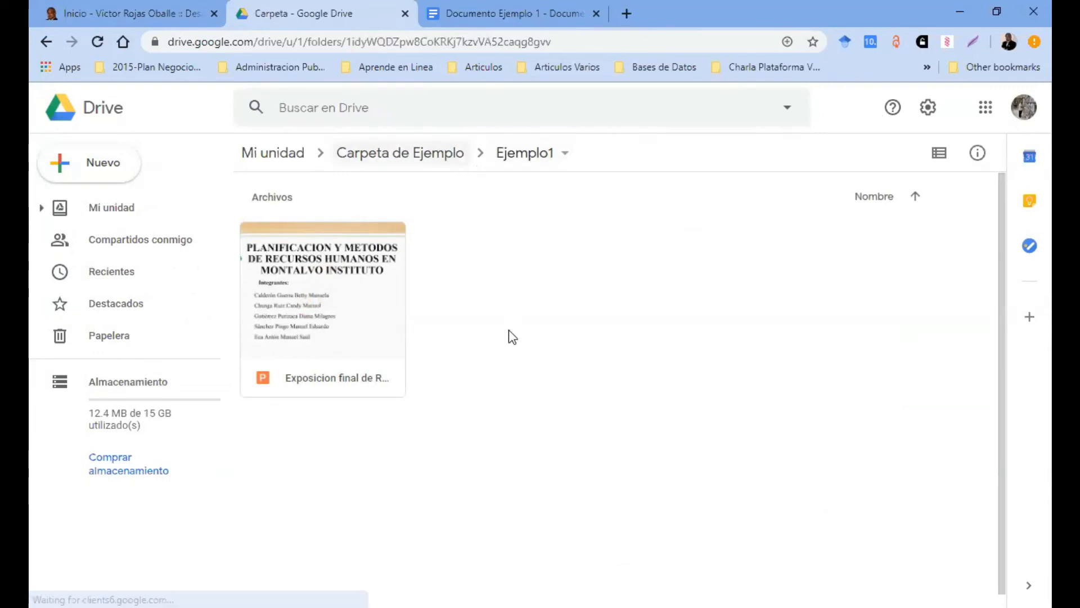
pyautogui.doubleClick(515, 244)
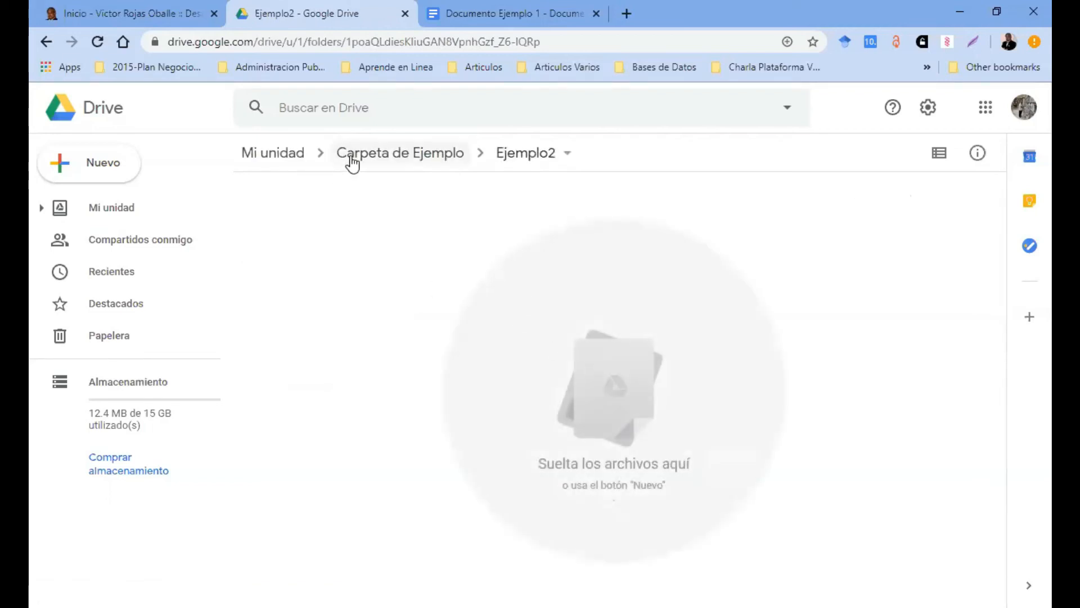
pyautogui.click(352, 160)
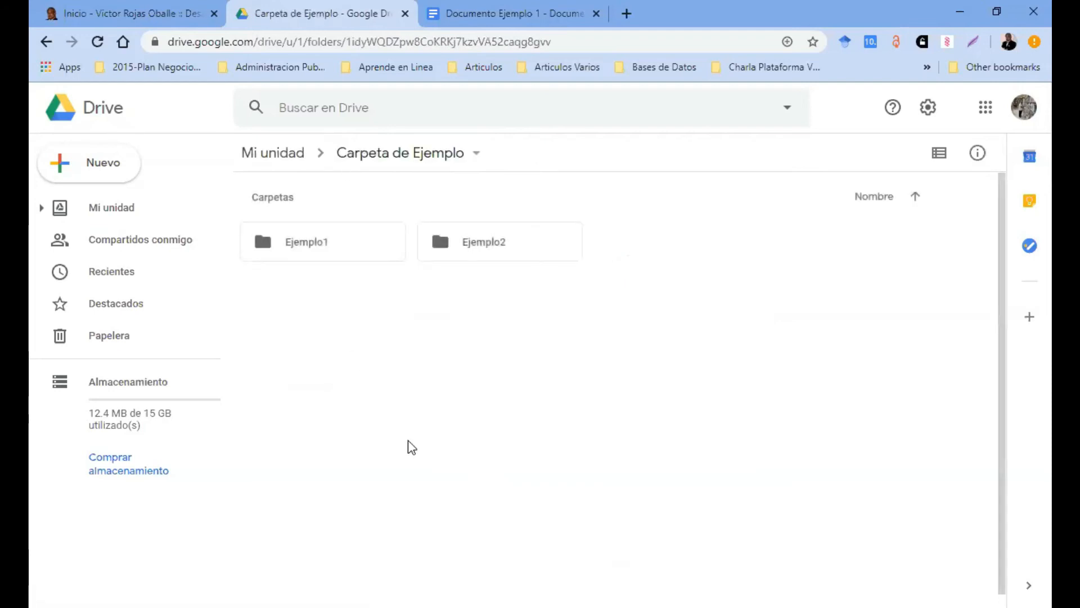
# Close "Documento Ejemplo 1" and check the contents of the "UNP20" folder in "Mi unidad".
pyautogui.click(436, 17)
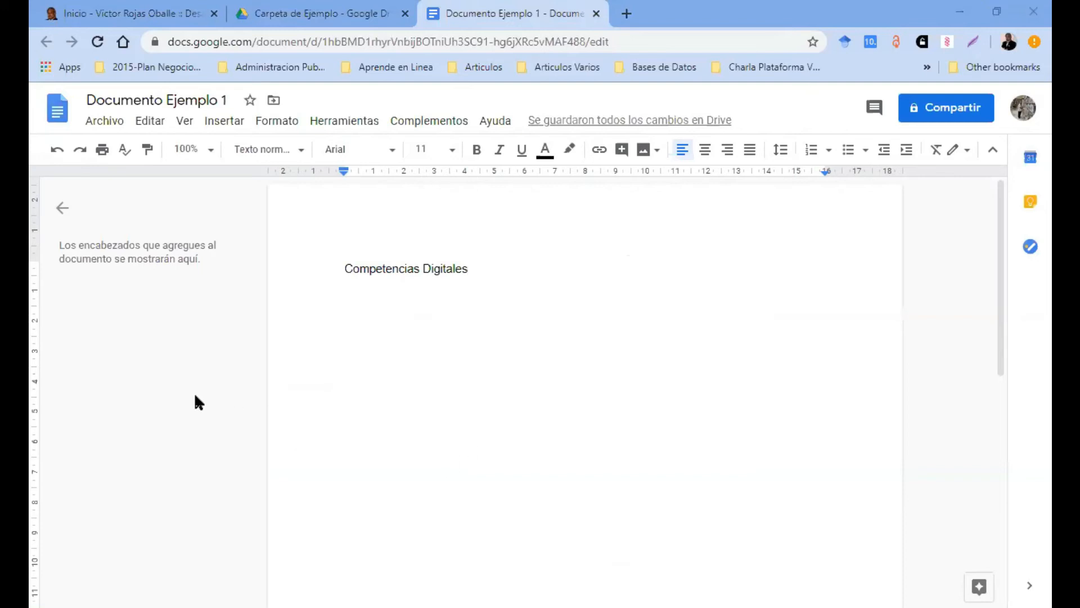
pyautogui.click(597, 14)
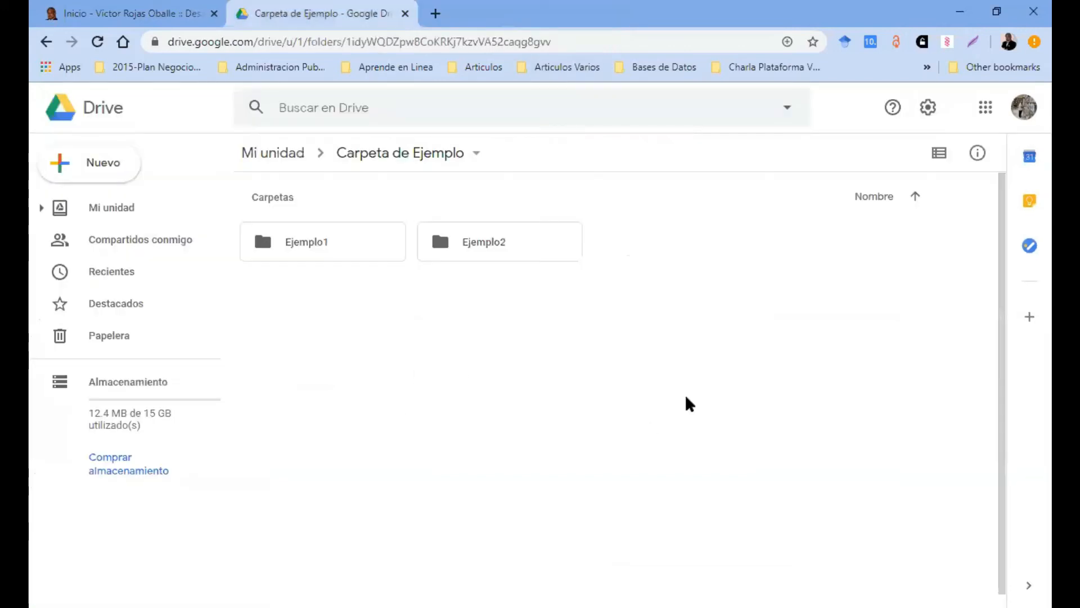
pyautogui.click(294, 159)
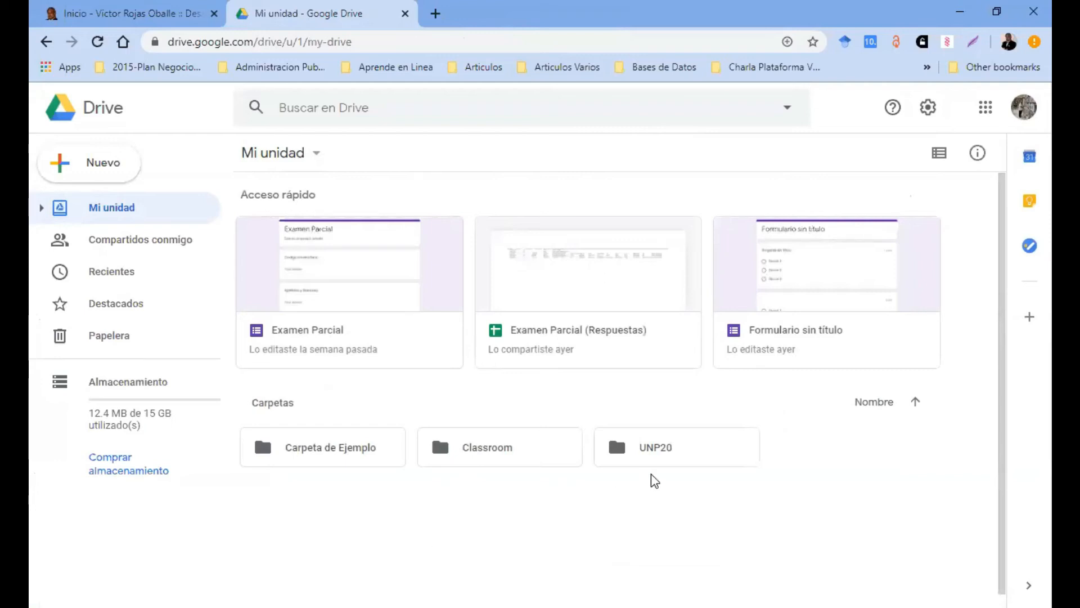
pyautogui.doubleClick(681, 452)
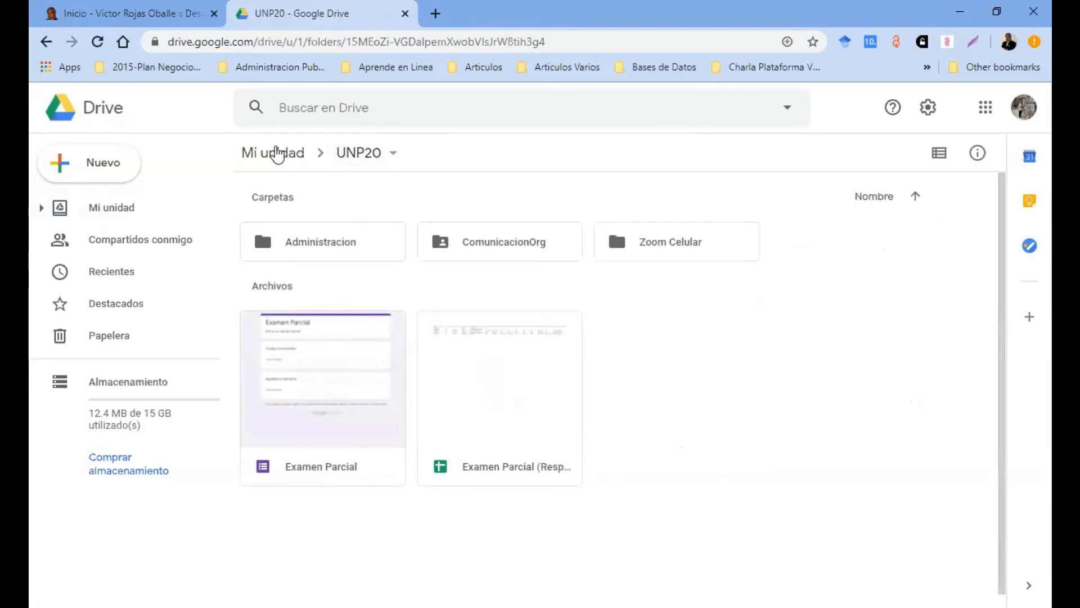
pyautogui.click(277, 153)
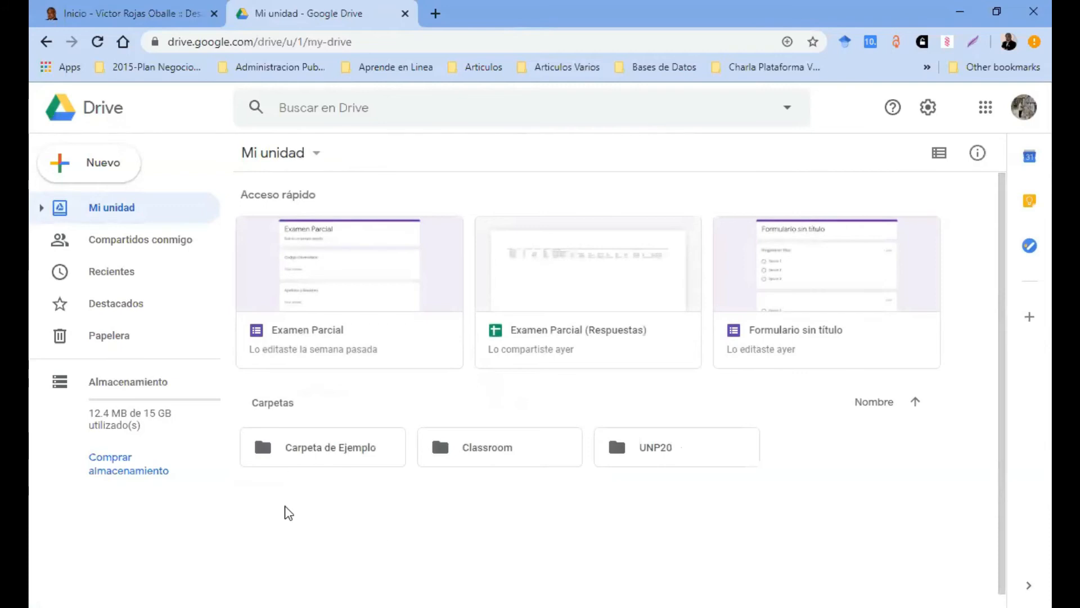
# Create a blank Google Sheets spreadsheet inside the "Ejemplo2" subfolder of "Carpeta de Ejemplo".
pyautogui.doubleClick(345, 458)
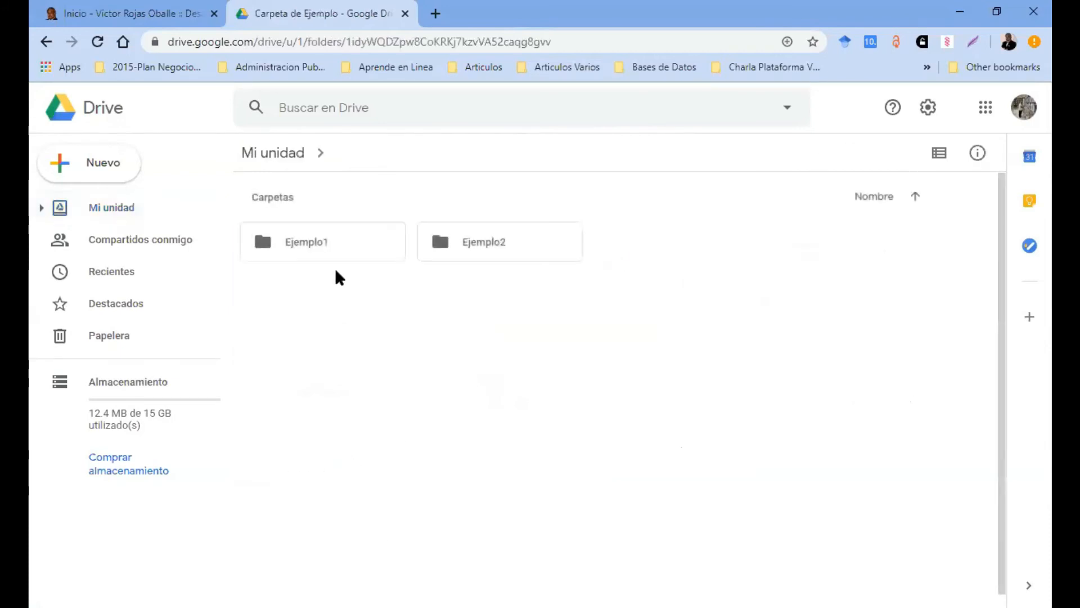
pyautogui.doubleClick(455, 248)
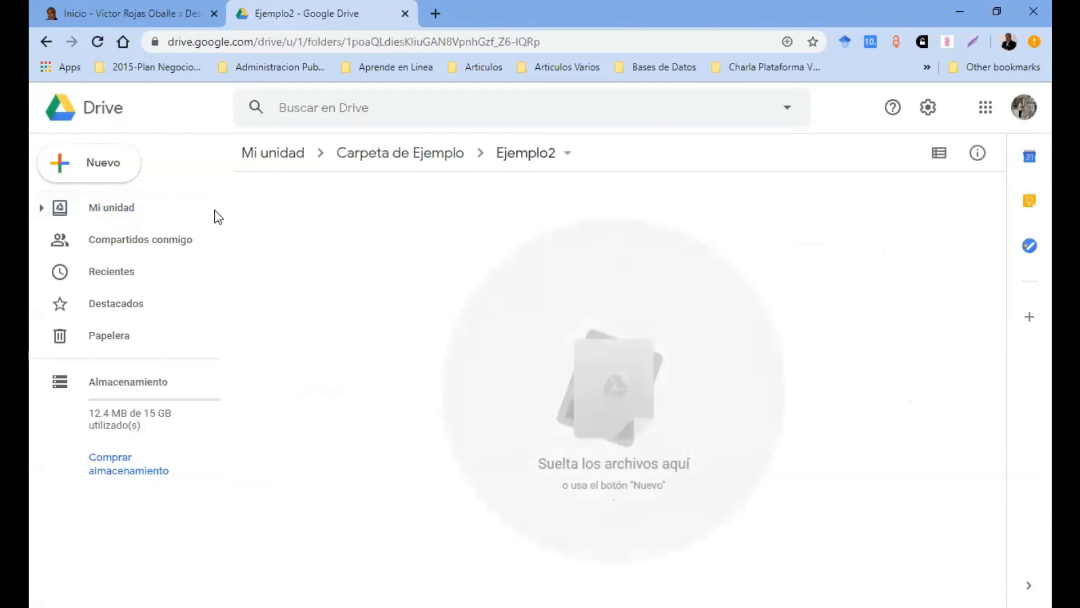
pyautogui.click(106, 165)
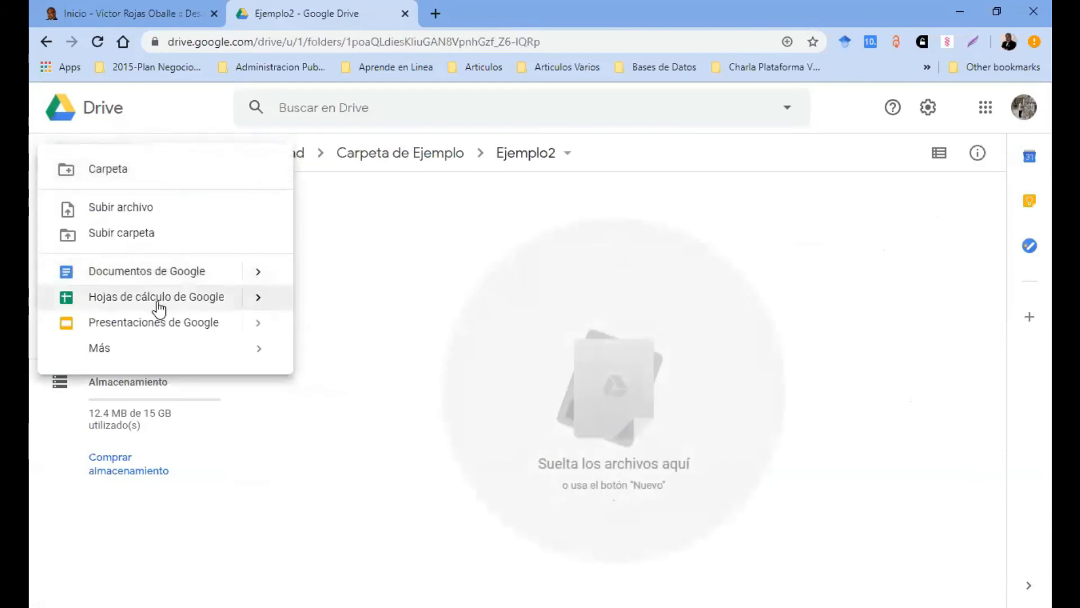
pyautogui.click(193, 303)
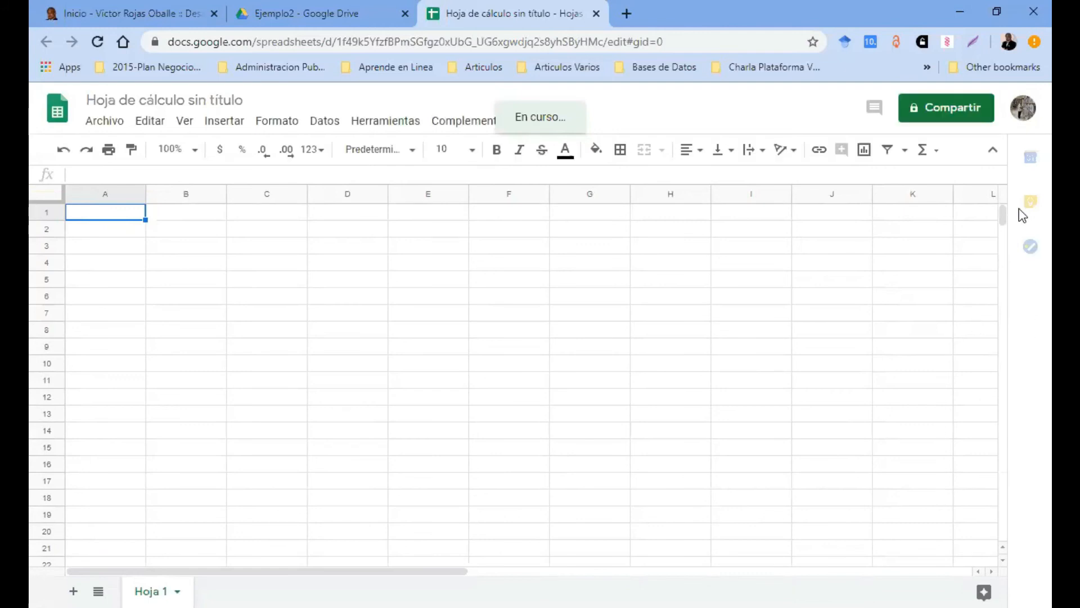
# Examine the spreadsheet's available functions by category, including Todas, Analizador, Búsqueda and Estadísticas, without inserting any.
pyautogui.click(938, 151)
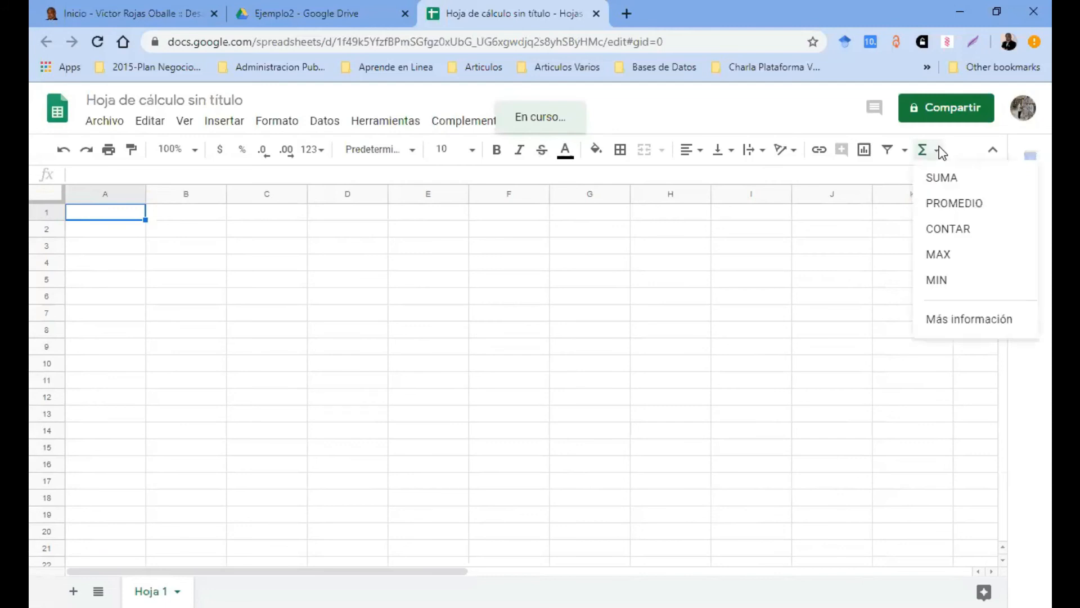
pyautogui.click(865, 343)
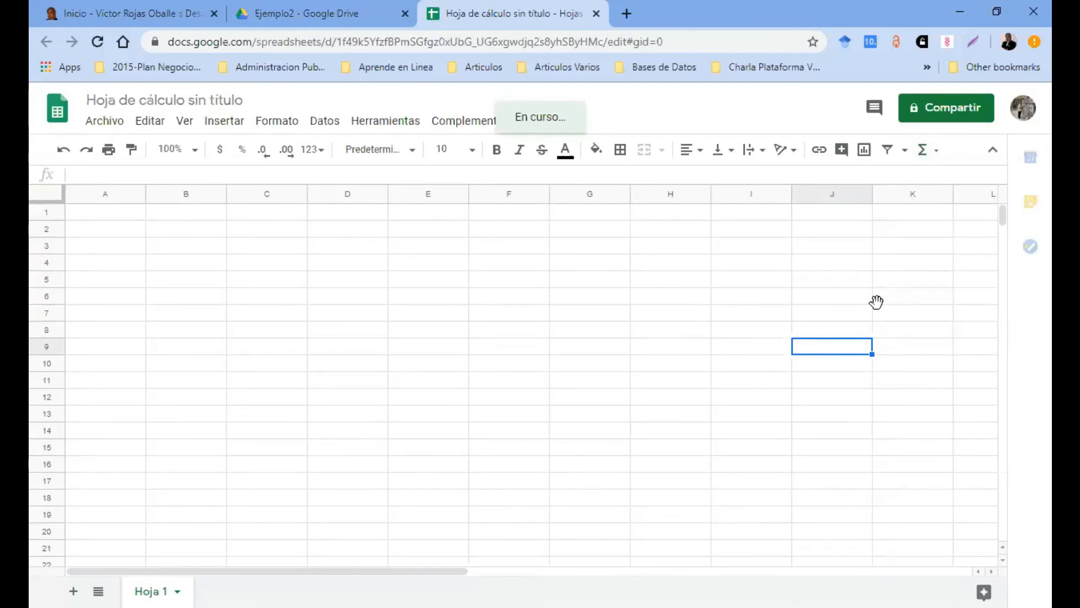
pyautogui.click(936, 152)
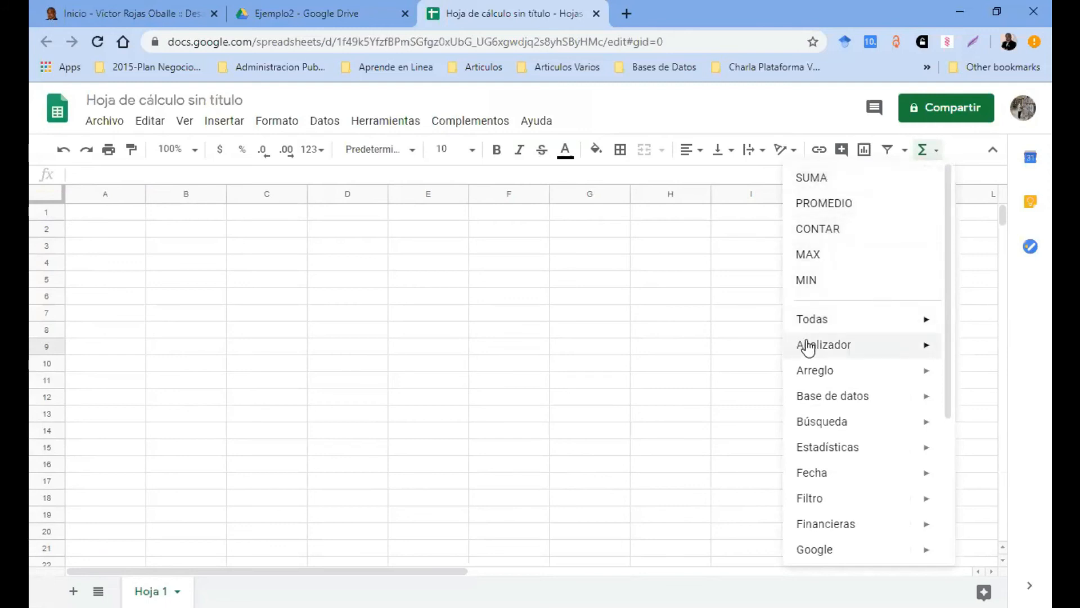
pyautogui.moveTo(827, 329)
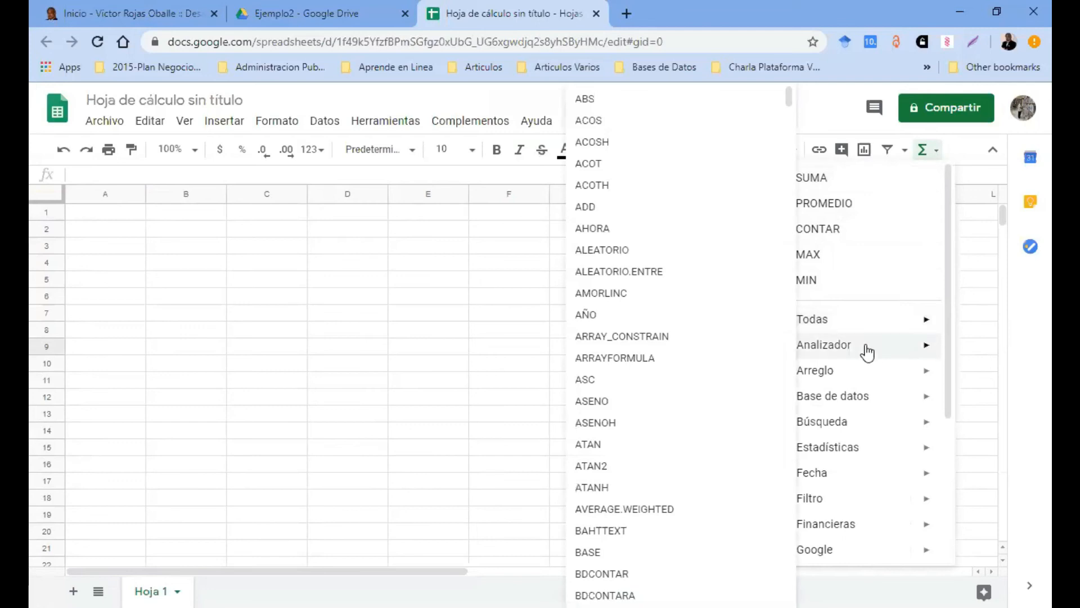
pyautogui.moveTo(856, 347)
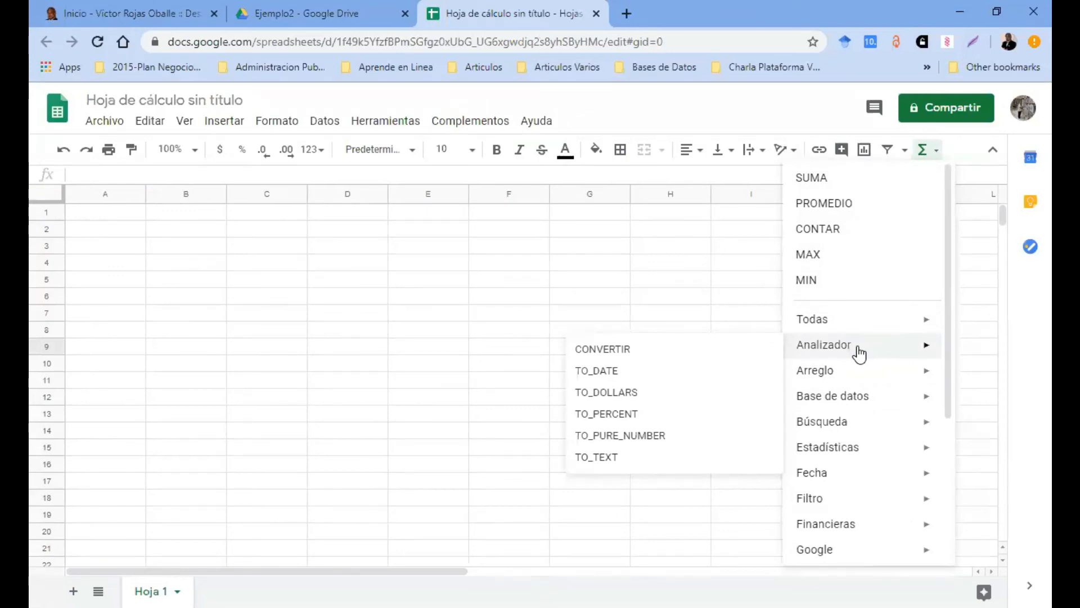
pyautogui.moveTo(852, 379)
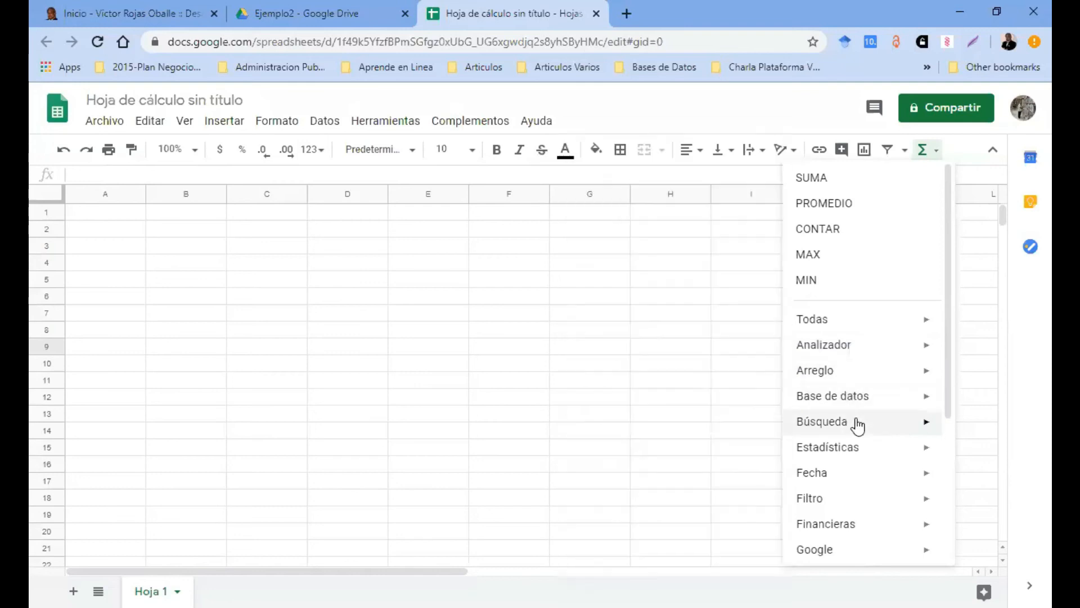
pyautogui.moveTo(857, 426)
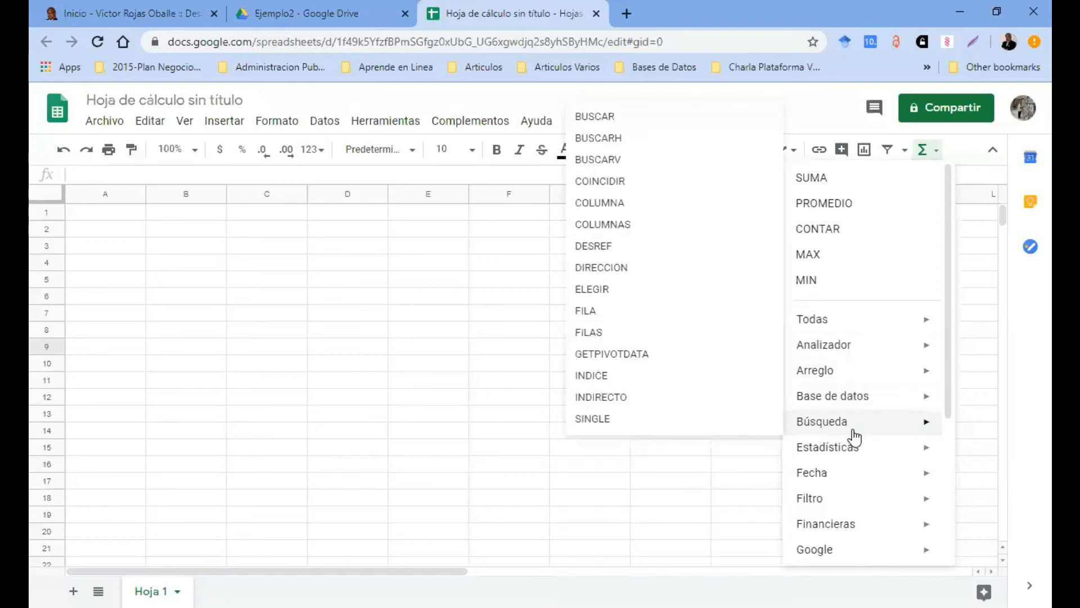
pyautogui.moveTo(876, 458)
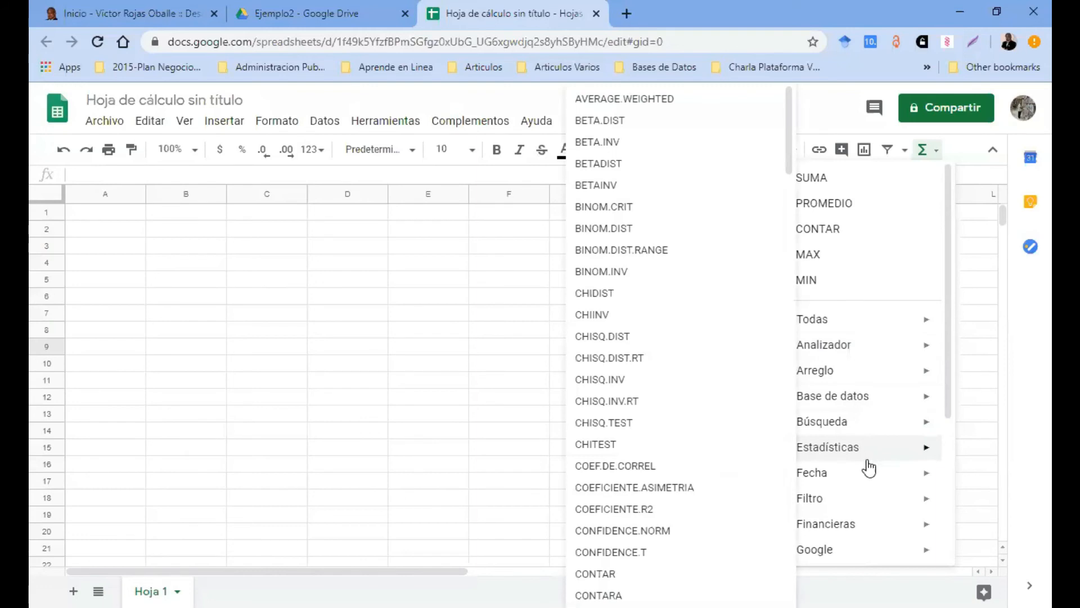
pyautogui.moveTo(844, 481)
pyautogui.click(232, 266)
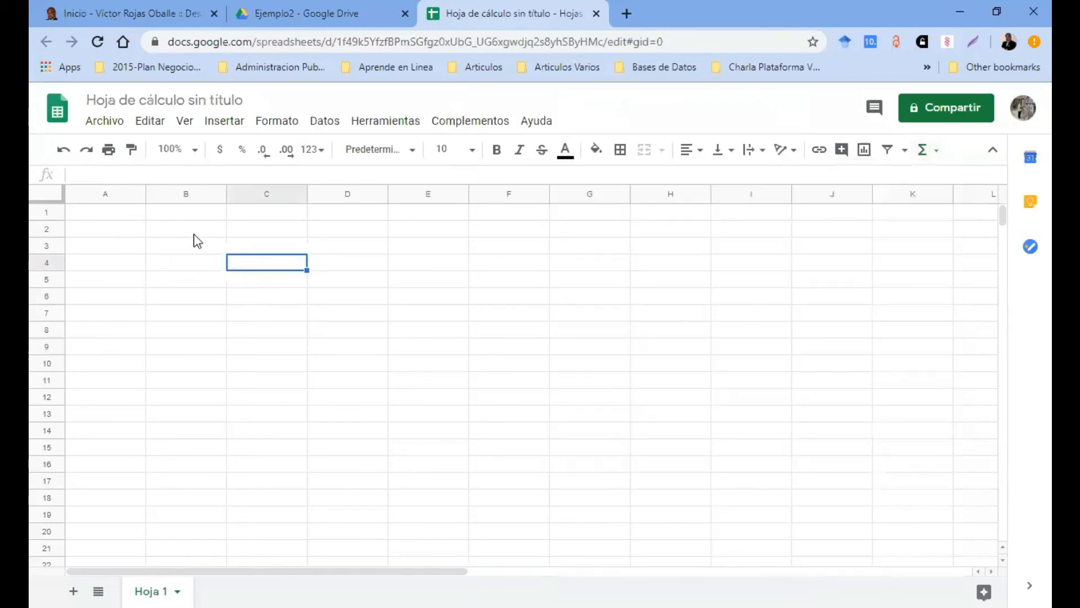
pyautogui.click(119, 215)
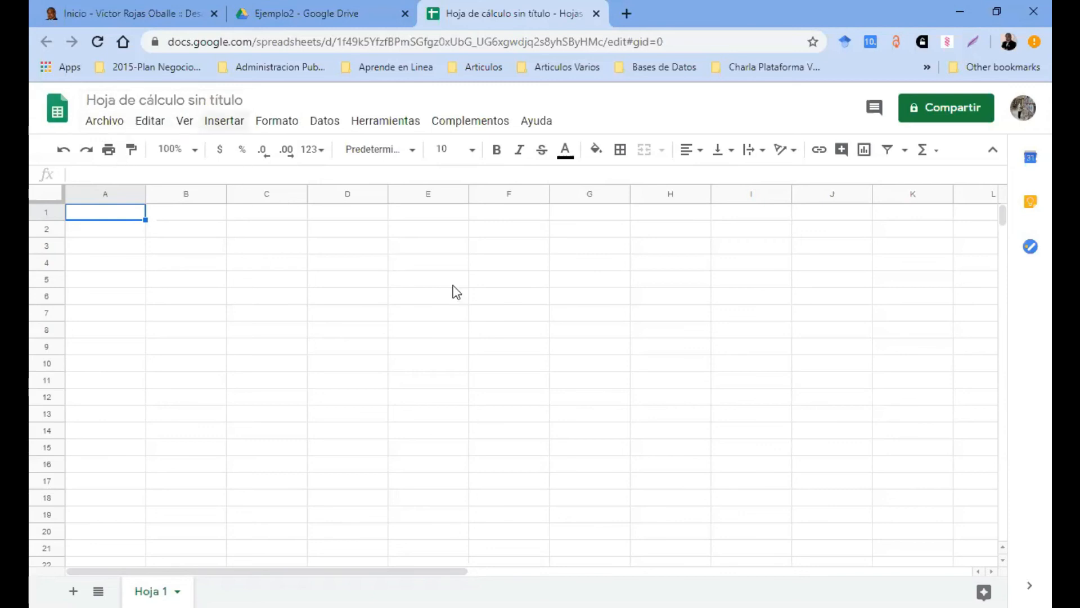
# Rename the untitled spreadsheet as "Hoja Calculo Ejempl 1".
pyautogui.click(484, 125)
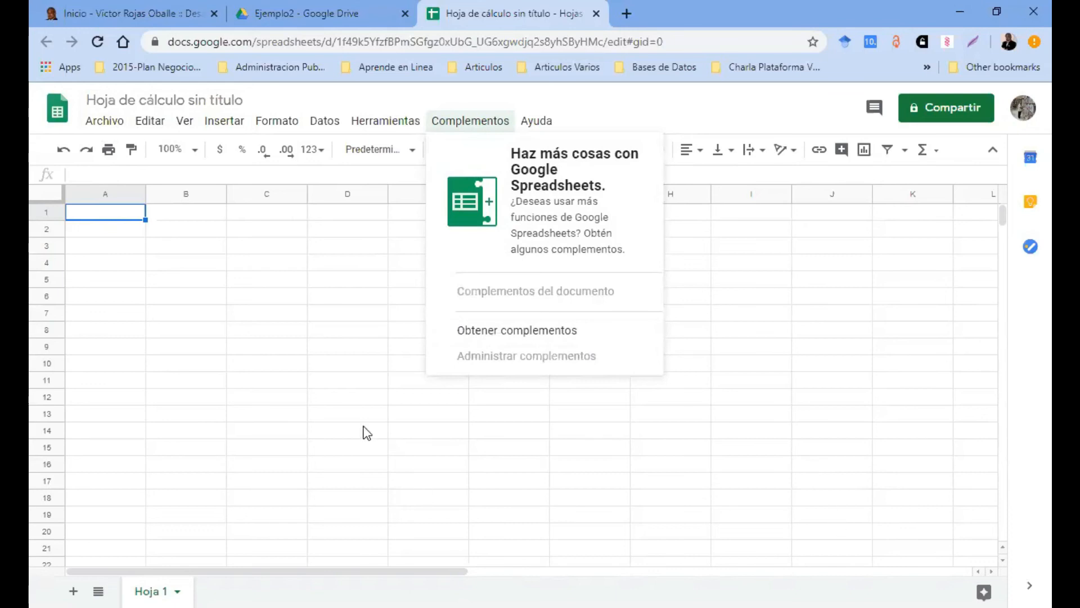
pyautogui.click(193, 101)
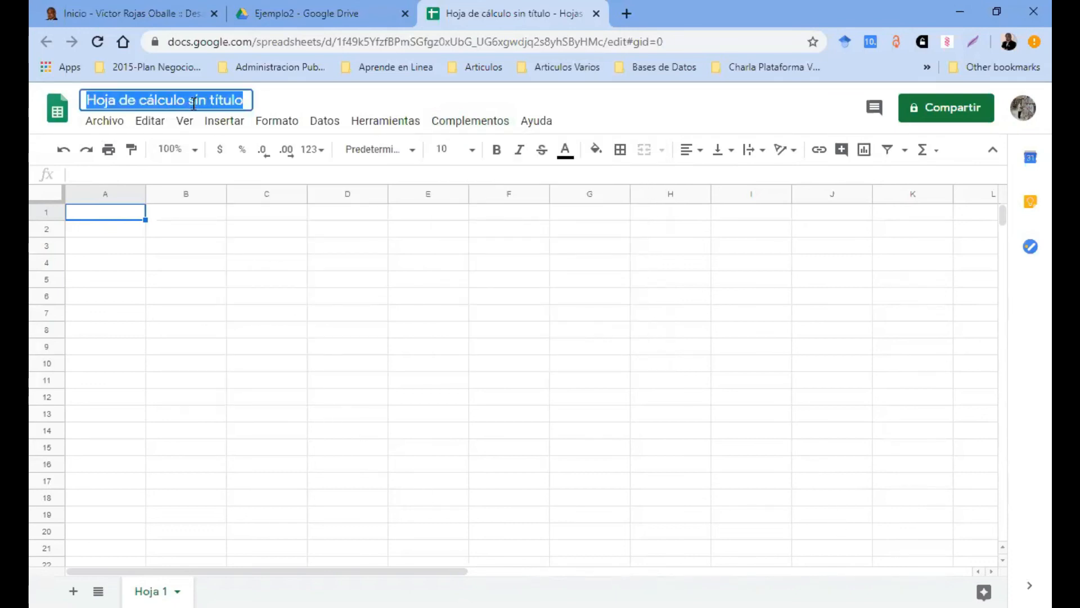
pyautogui.write('Hoja Calculo Ejempl 1')
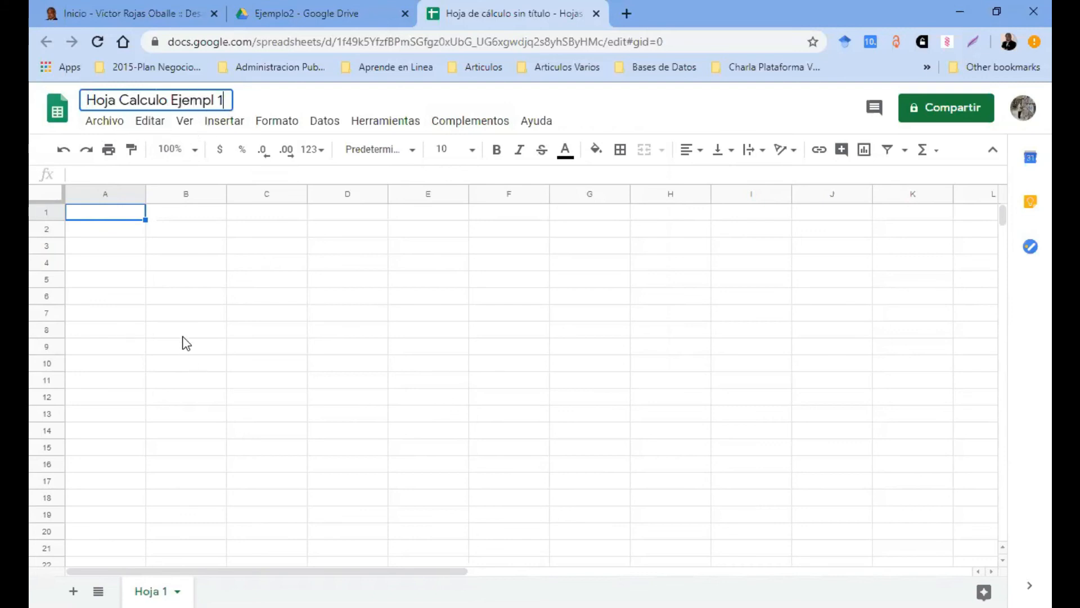
pyautogui.click(125, 214)
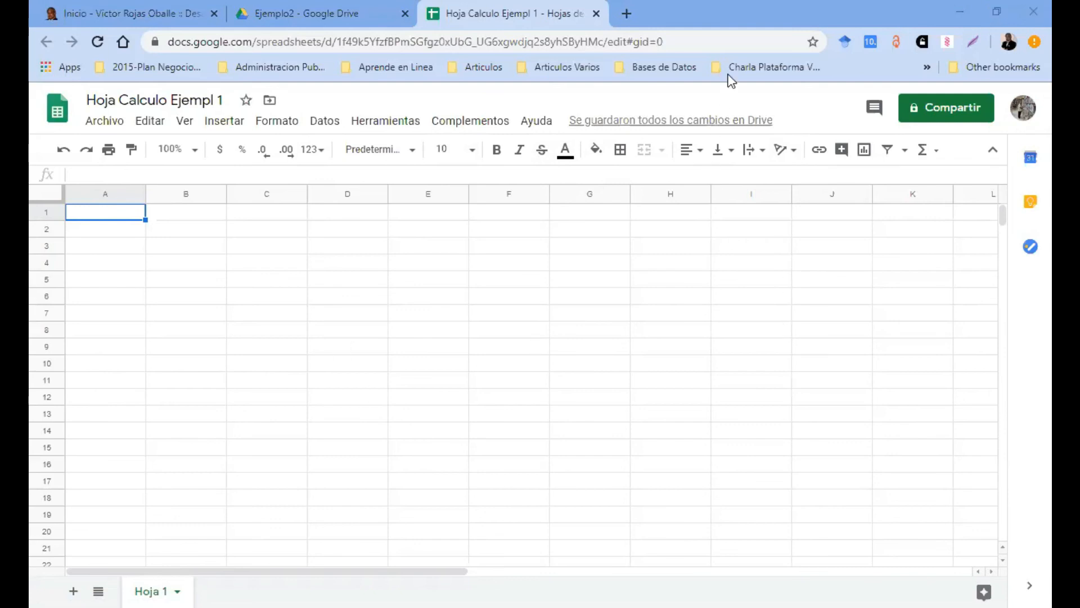
# Close the spreadsheet and create a blank Google Slides presentation inside the "Ejemplo2" subfolder.
pyautogui.click(597, 13)
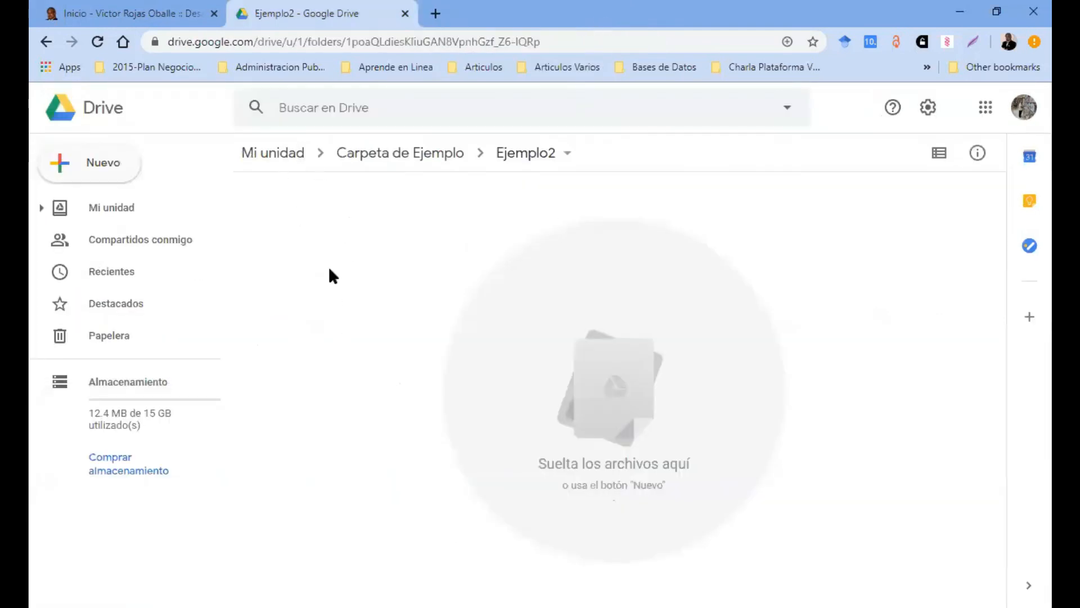
pyautogui.click(116, 165)
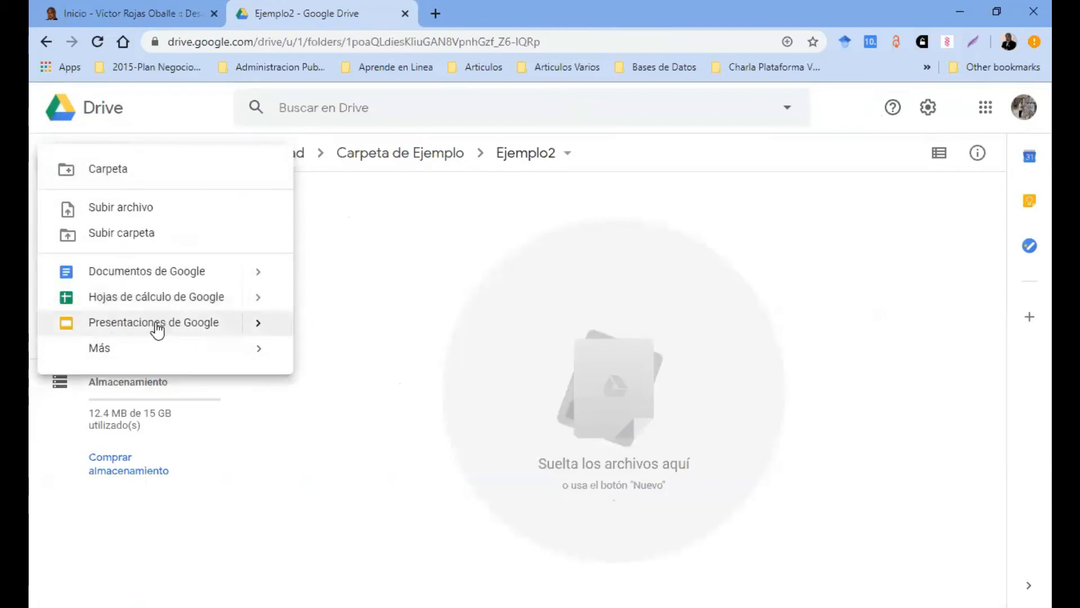
pyautogui.click(158, 325)
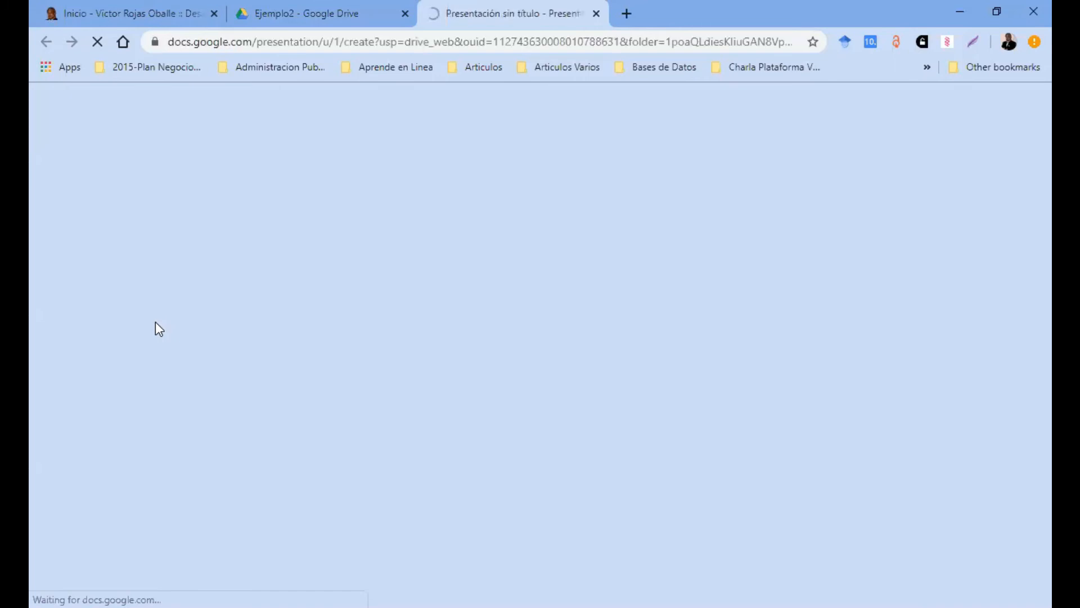
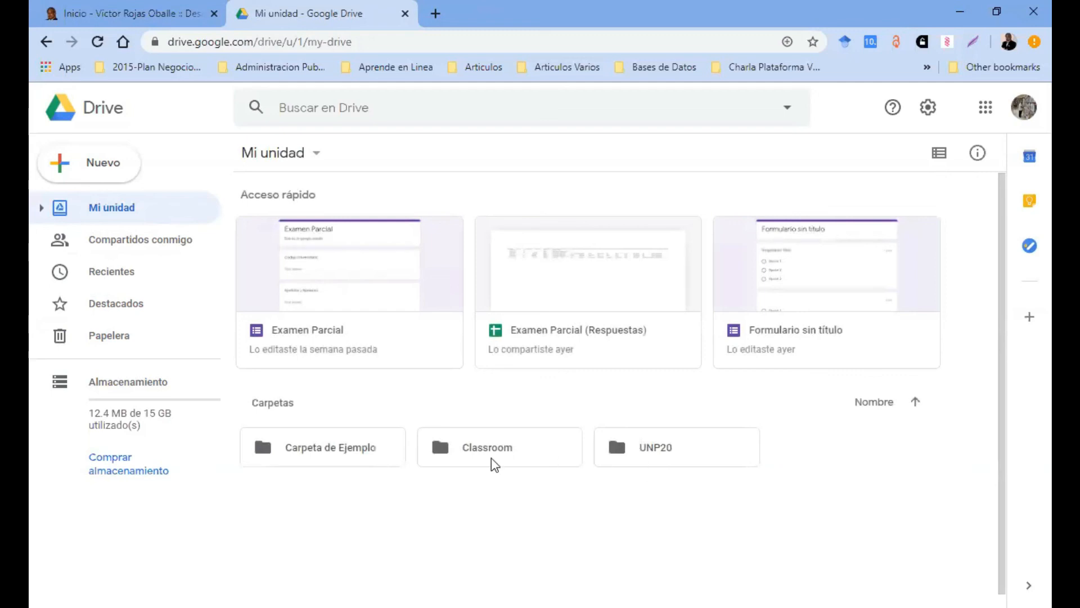
# Turn on link sharing for the "Exposicion final" presentation in the "Ejemplo1" subfolder of "Carpeta de Ejemplo".
pyautogui.doubleClick(359, 445)
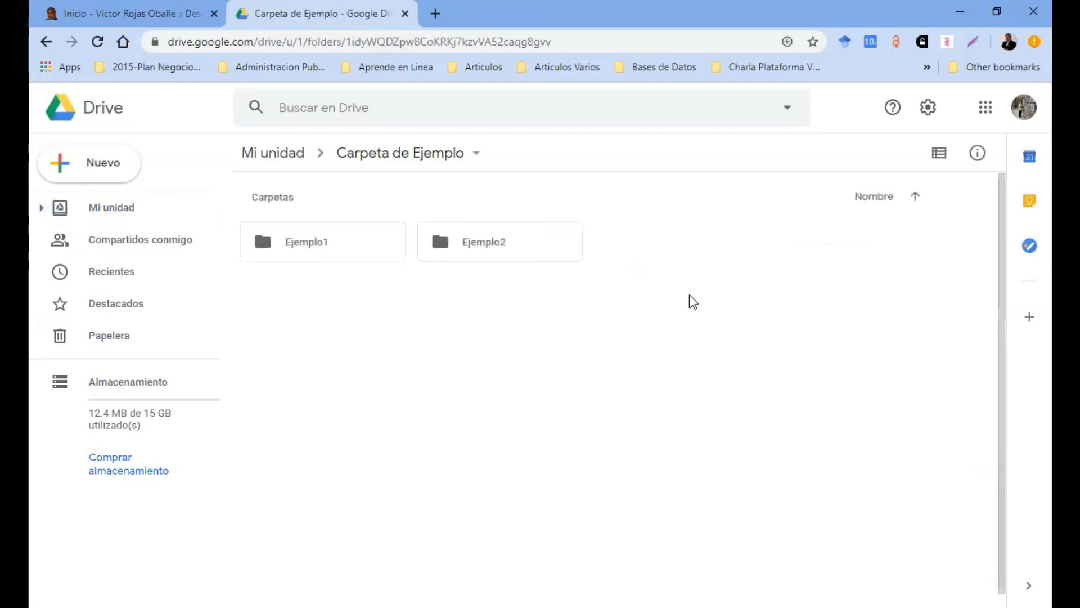
pyautogui.doubleClick(363, 247)
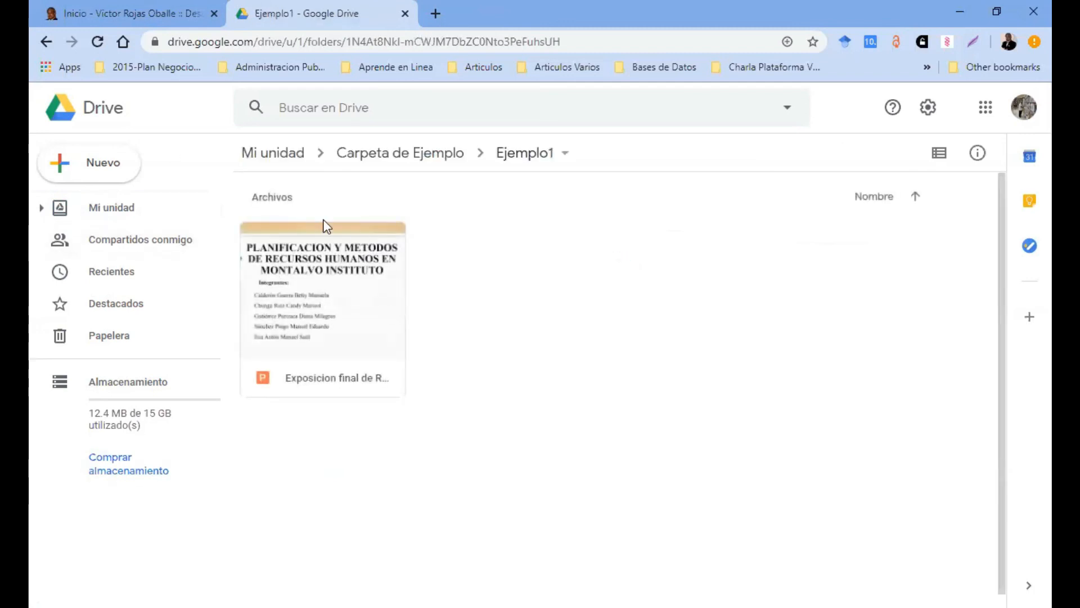
pyautogui.click(313, 268)
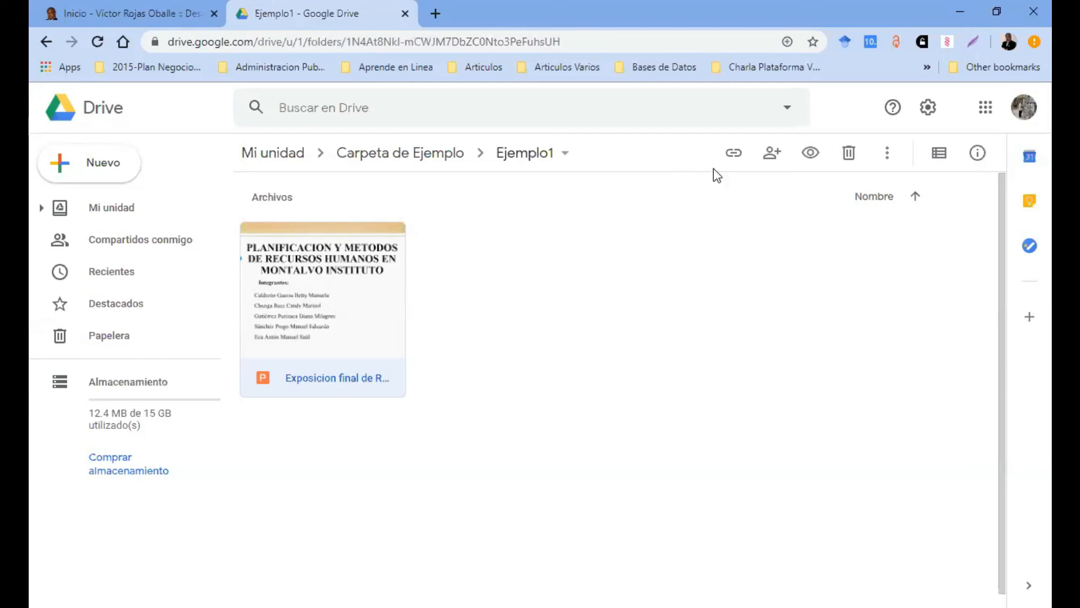
pyautogui.click(742, 154)
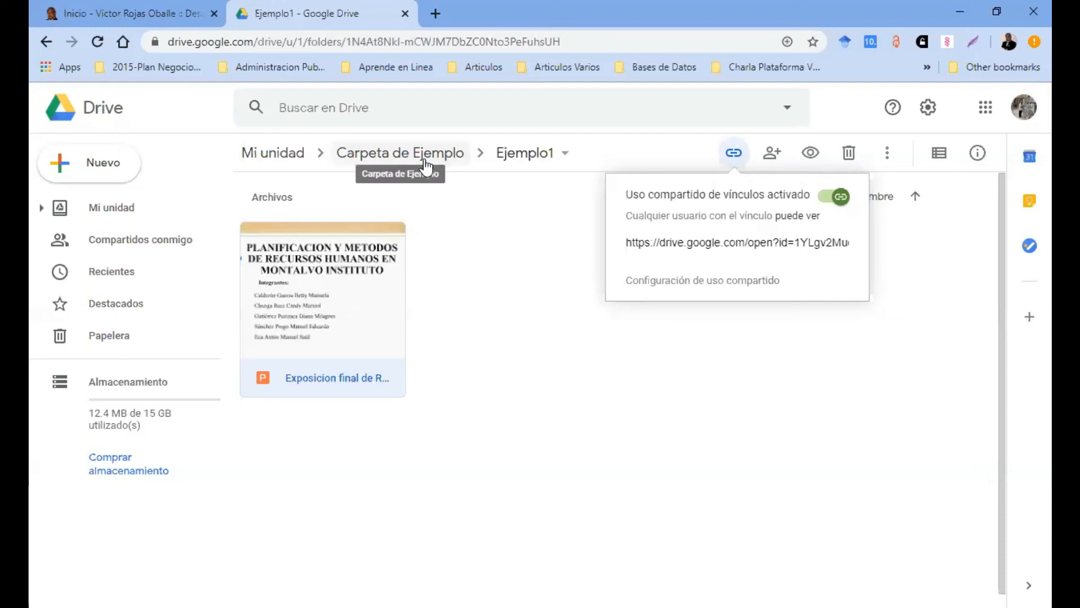
# Review the files in the "Administracion" subfolder of "UNP20" in "Mi unidad", and return to "UNP20".
pyautogui.click(273, 156)
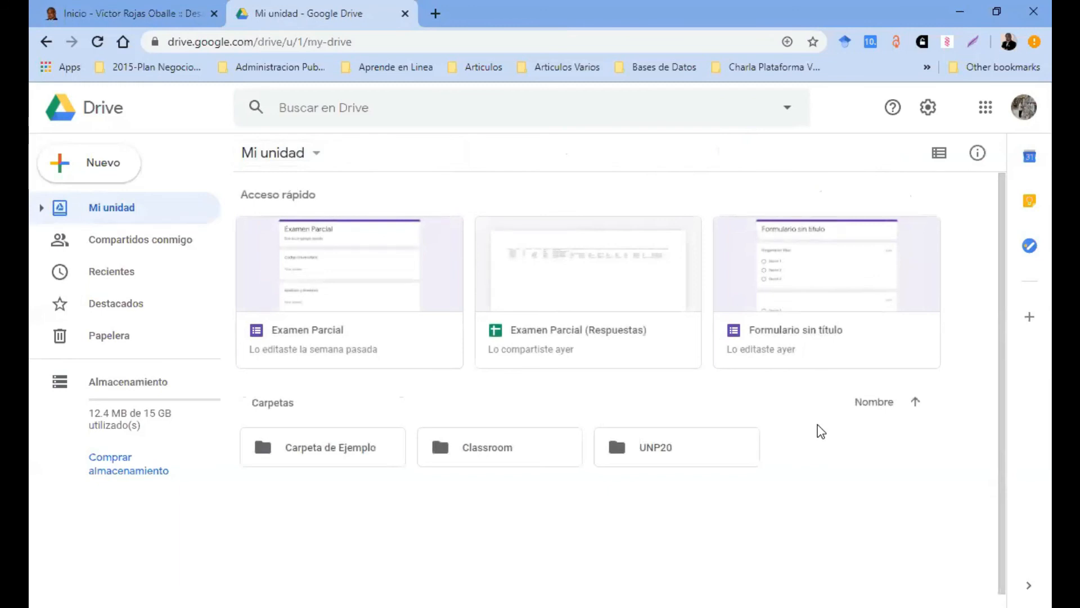
pyautogui.doubleClick(718, 453)
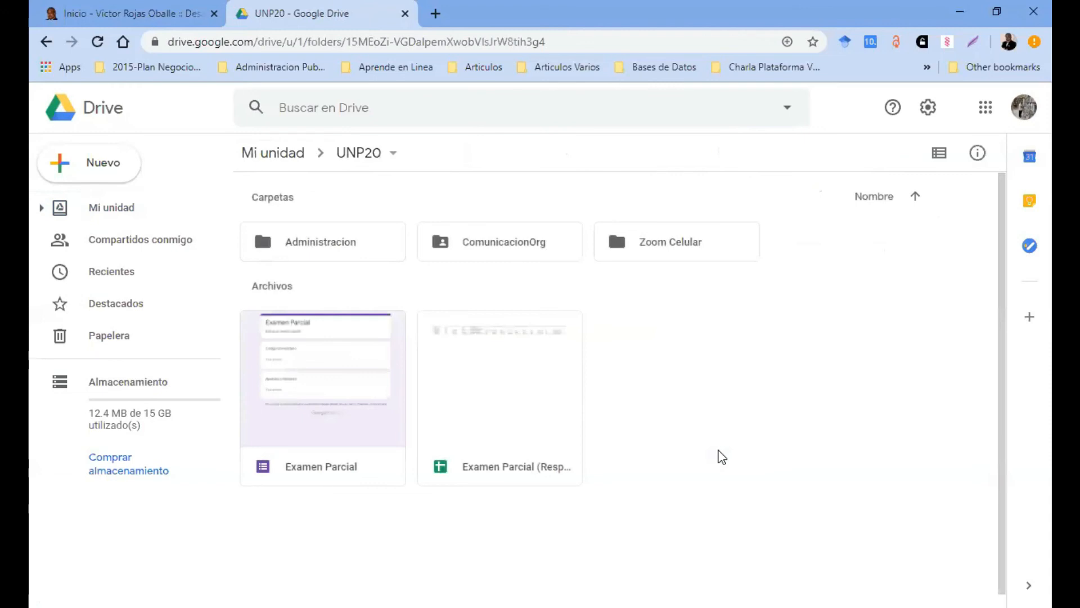
pyautogui.click(338, 248)
pyautogui.doubleClick(337, 246)
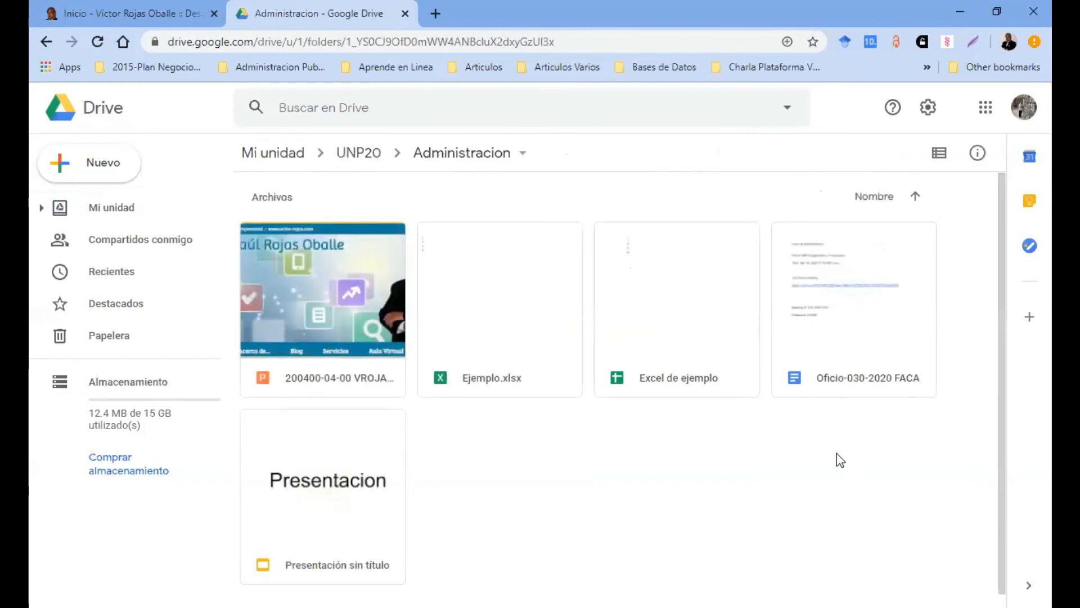
pyautogui.scroll(-1, 864, 458)
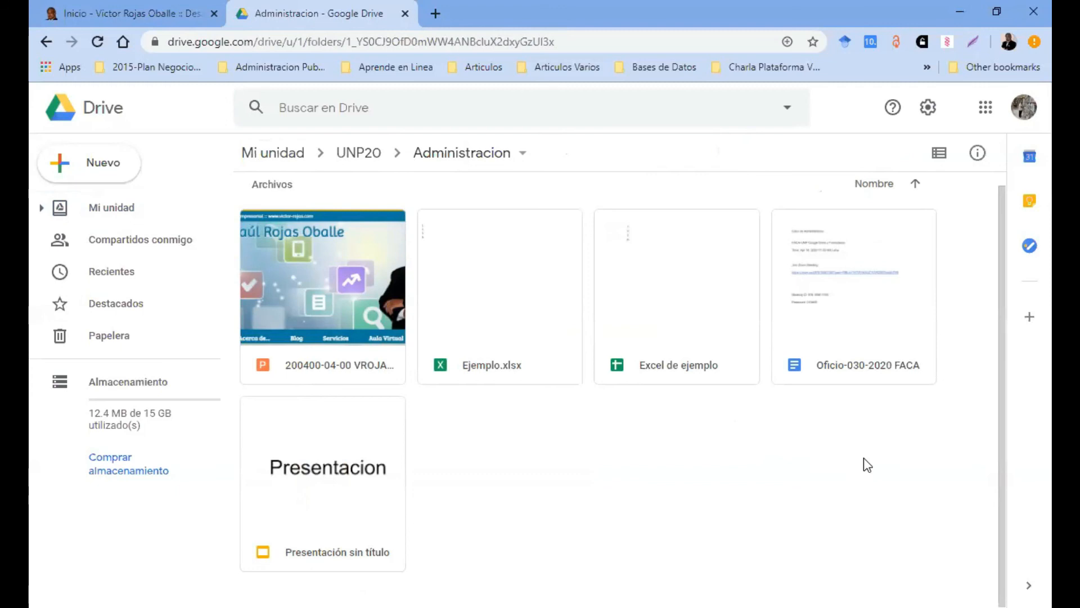
pyautogui.scroll(1, 863, 458)
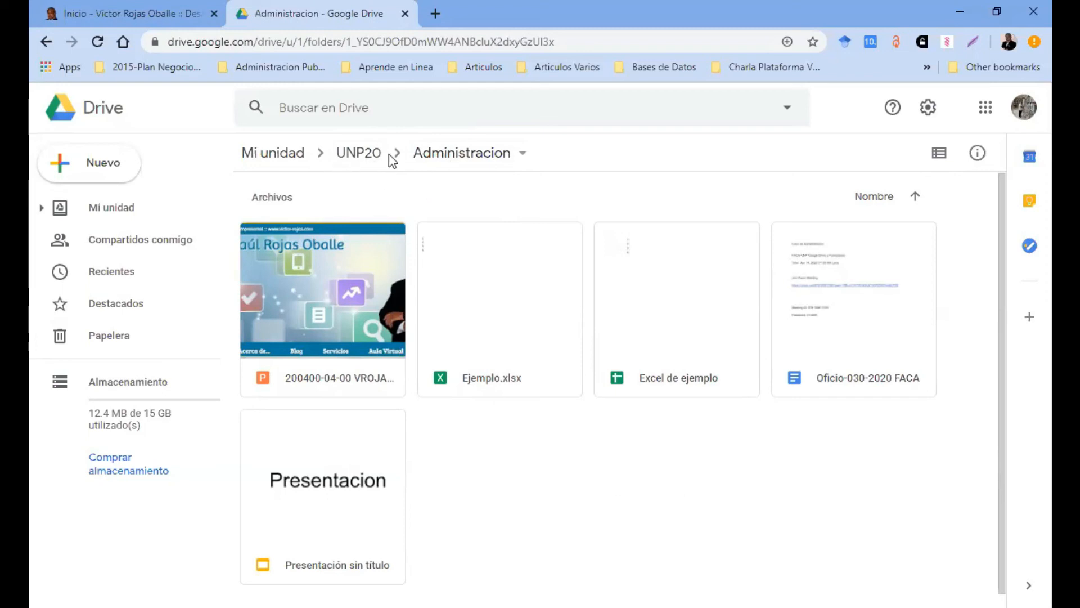
pyautogui.click(372, 160)
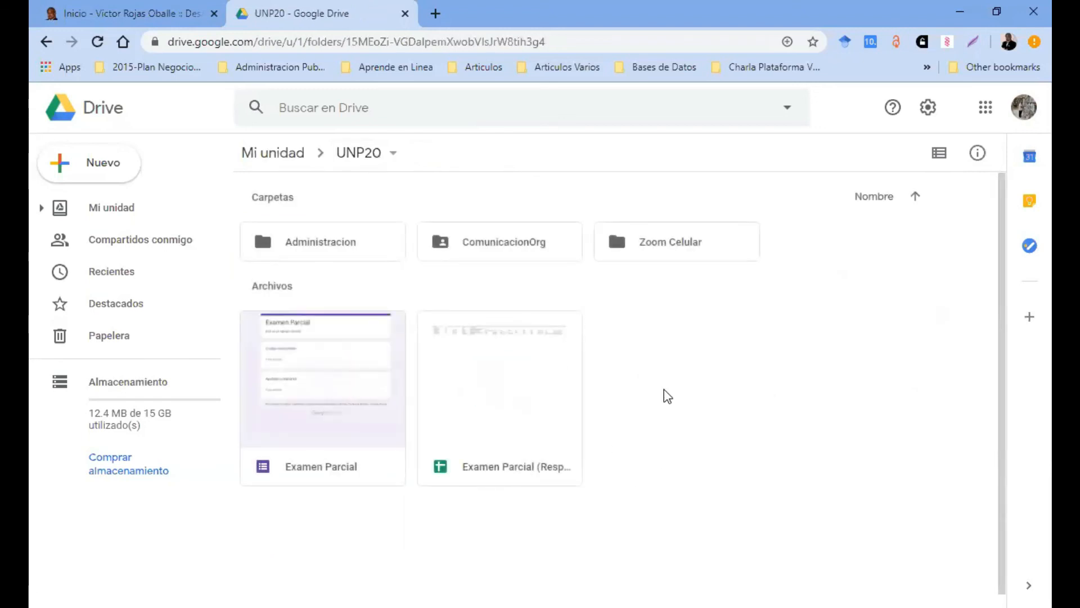
# Check the contents of the "ComunicacionOrg" and "Zoom Celular" subfolders of "UNP20".
pyautogui.doubleClick(530, 247)
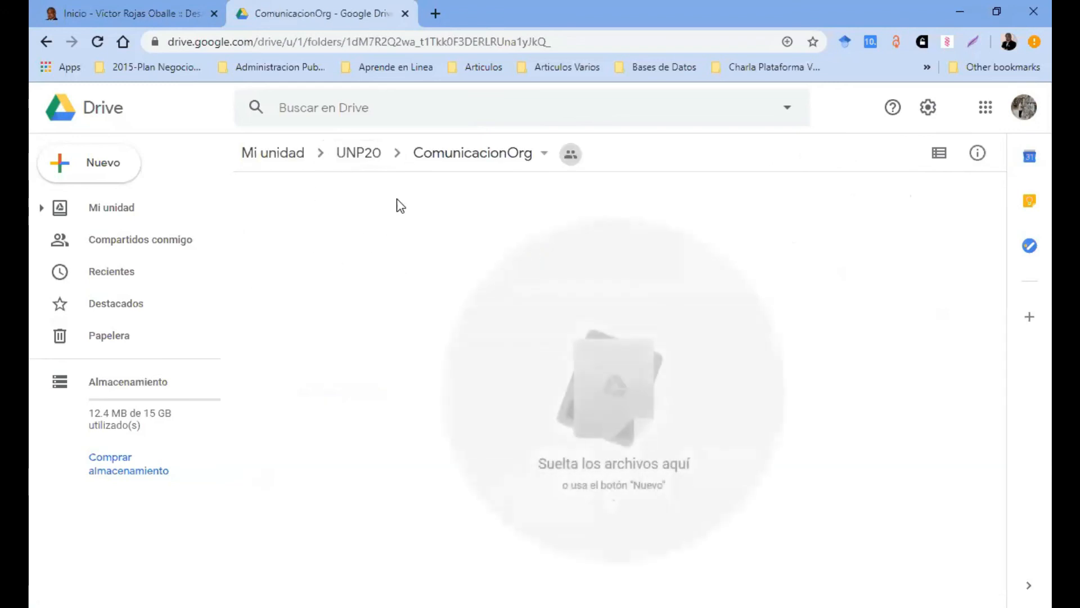
pyautogui.click(361, 154)
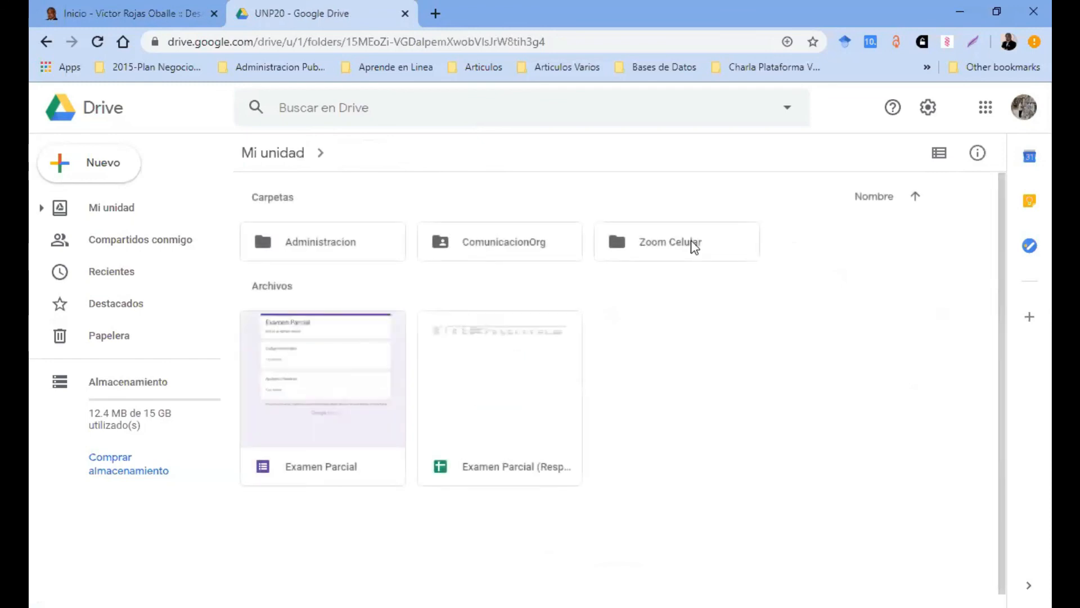
pyautogui.doubleClick(694, 243)
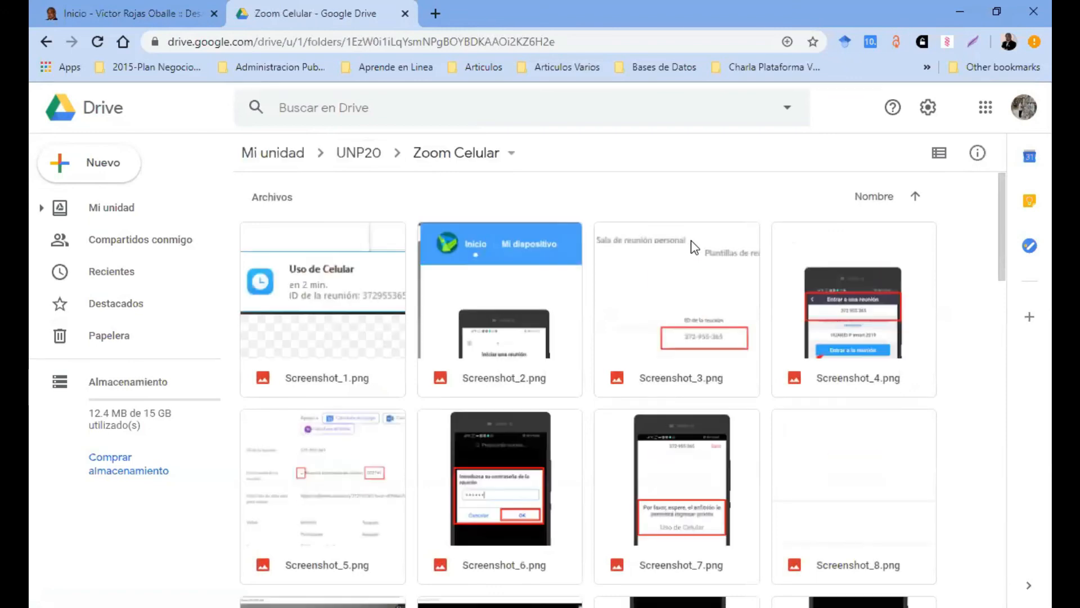
pyautogui.scroll(-10, 695, 247)
pyautogui.scroll(-12, 693, 246)
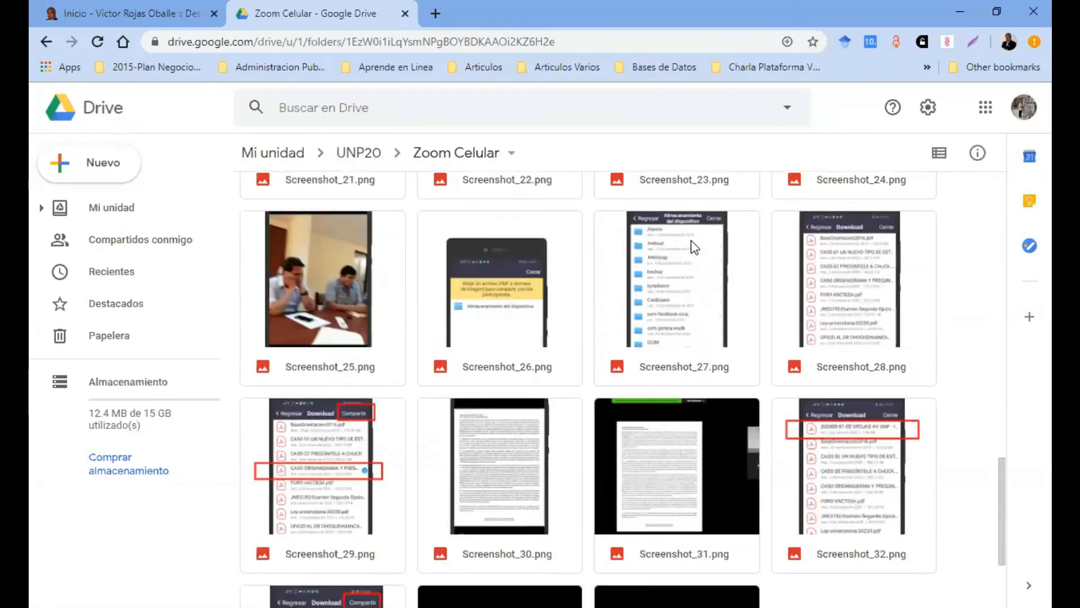
pyautogui.scroll(20, 692, 246)
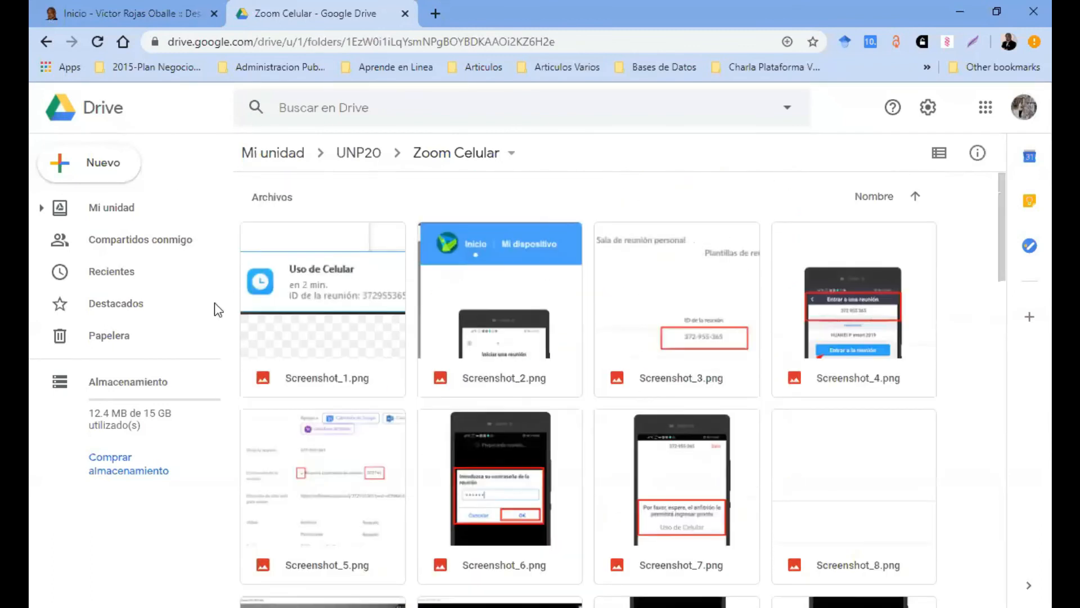
# Check the contents of the "Classroom" folder in "Mi unidad", and switch to the already open personal website.
pyautogui.click(266, 153)
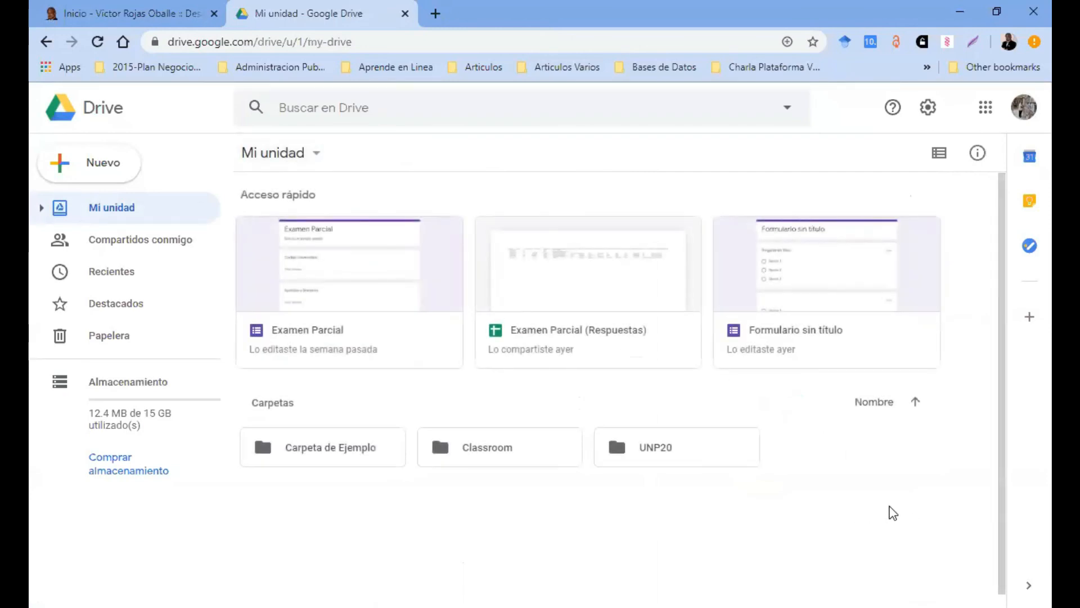
pyautogui.doubleClick(480, 452)
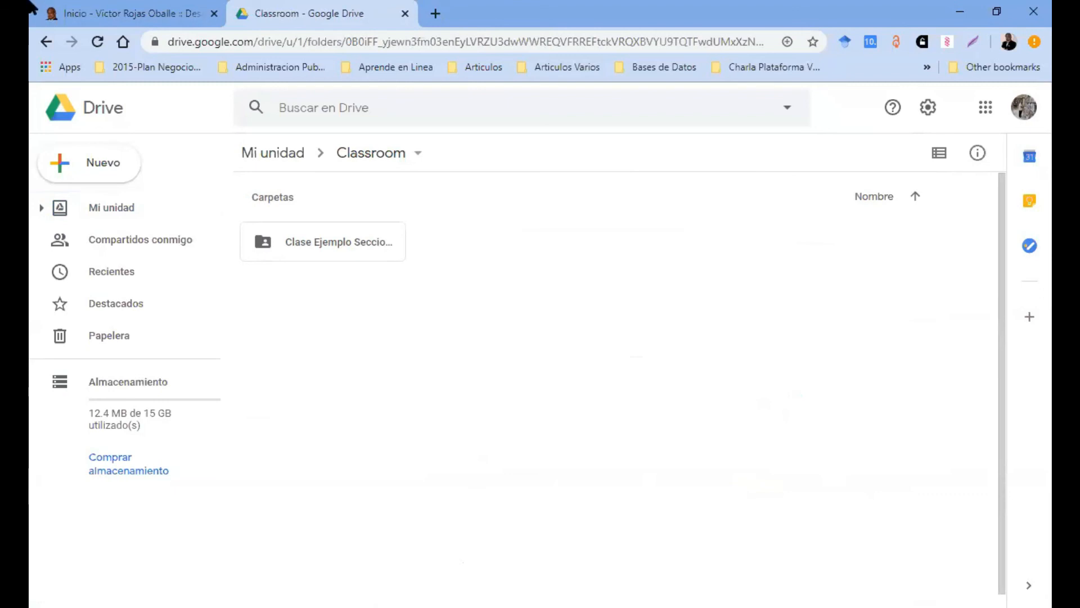
pyautogui.click(117, 15)
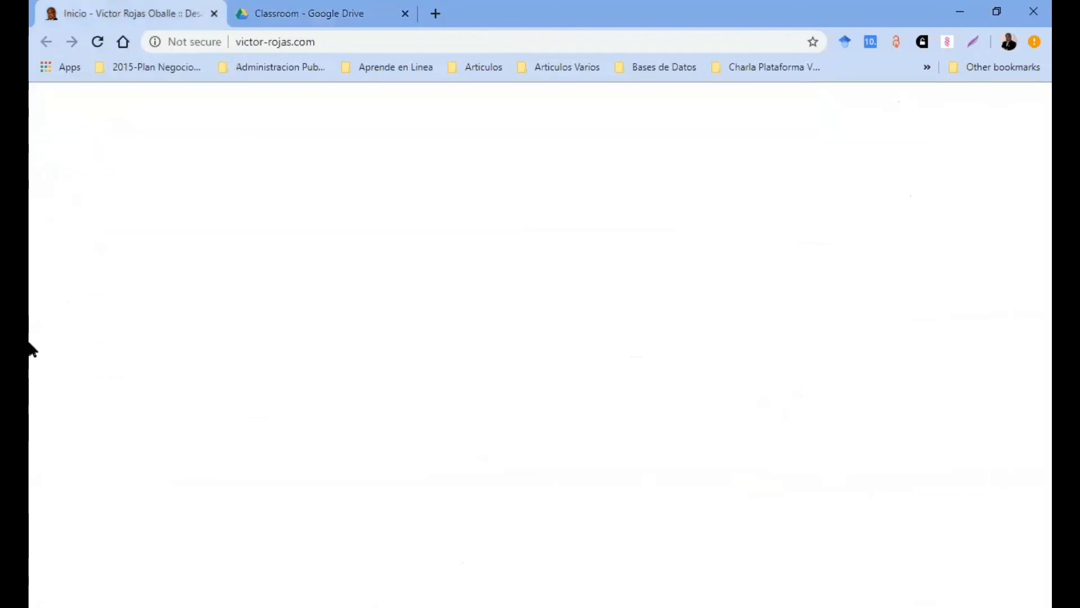